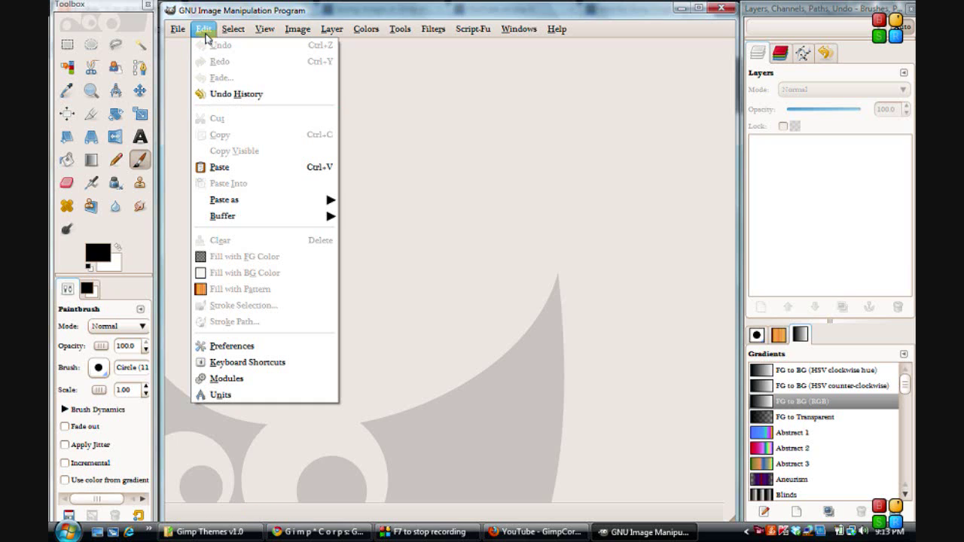
# Open the keyboard shortcut configuration from the Interface preferences, expand the Tools group and enable saving keyboard shortcuts on exit
pyautogui.click(216, 348)
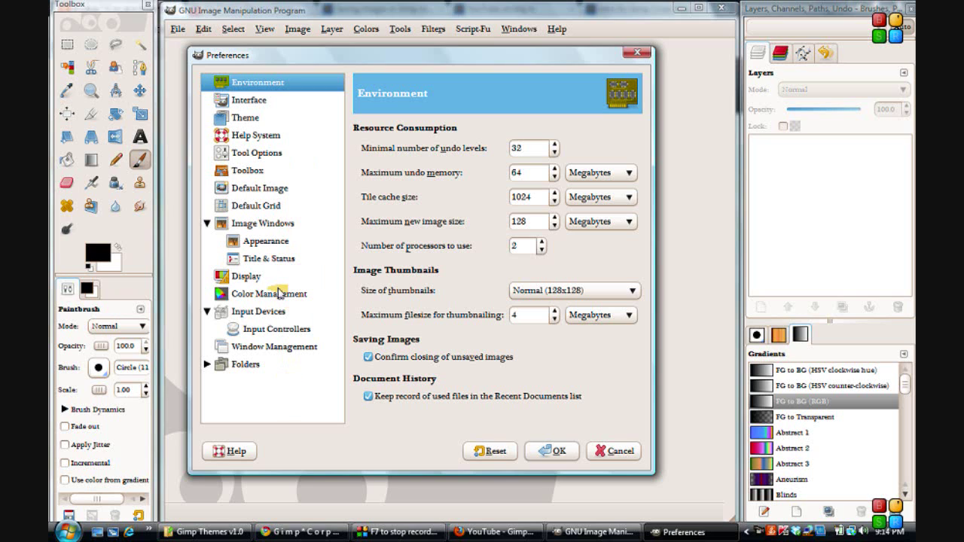
pyautogui.click(255, 103)
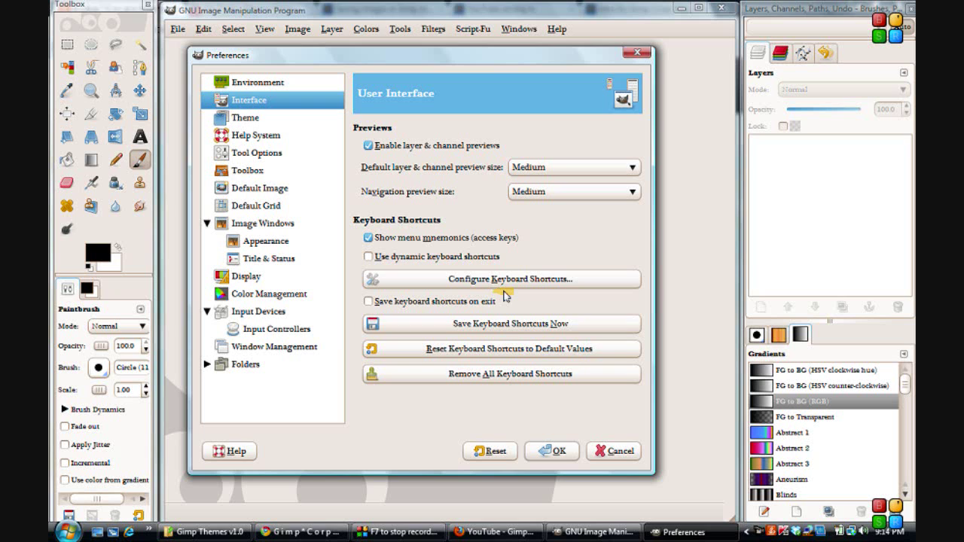
pyautogui.click(486, 280)
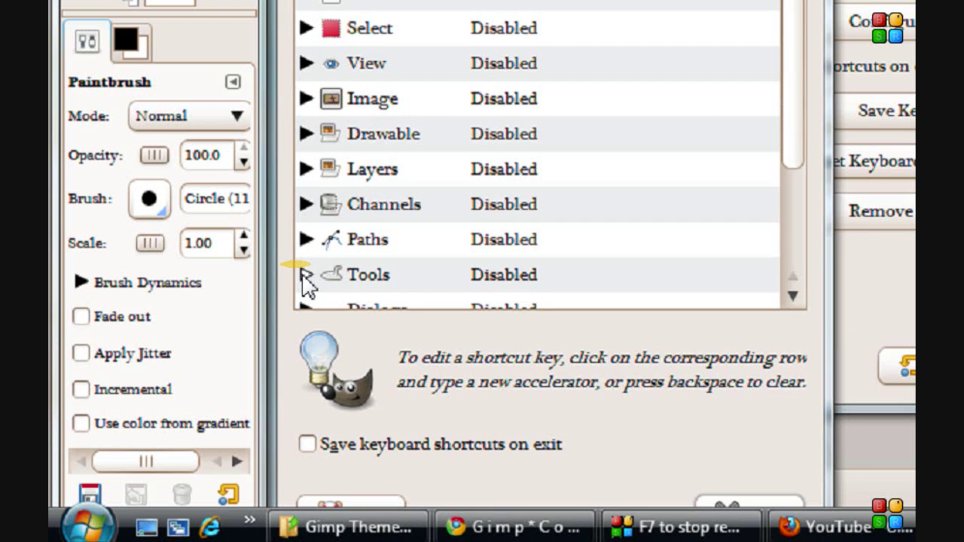
pyautogui.click(303, 275)
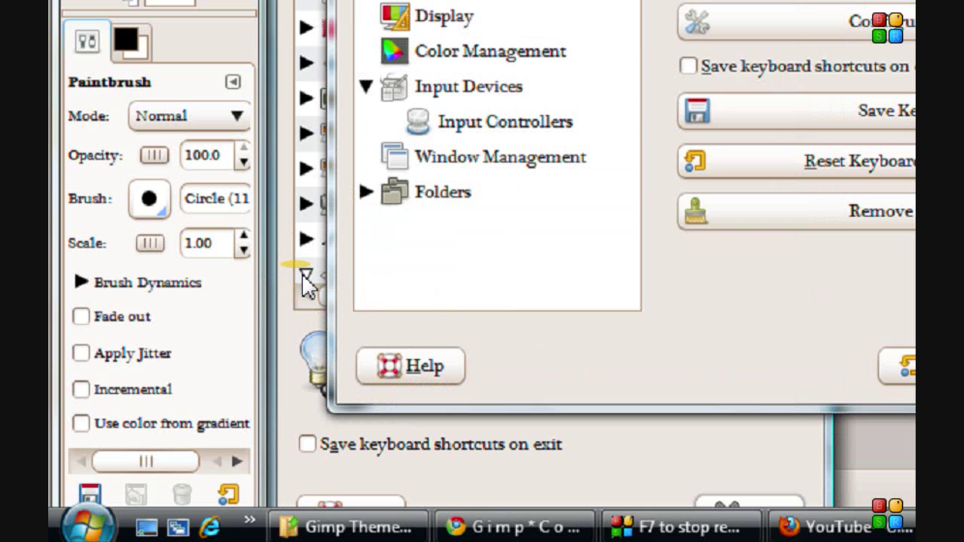
pyautogui.click(654, 440)
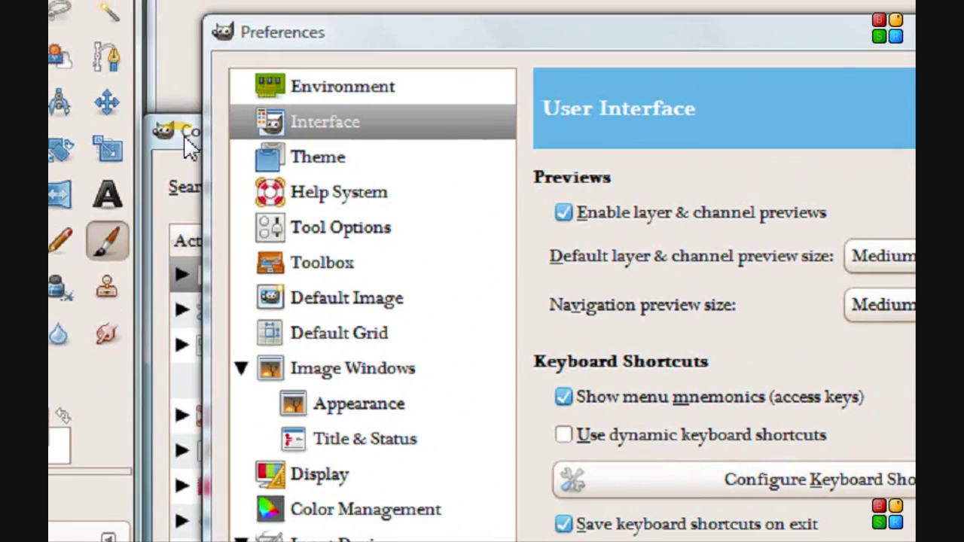
# Examine the shortcut assignments of the actions in the Tools group and close the shortcut configuration
pyautogui.click(184, 138)
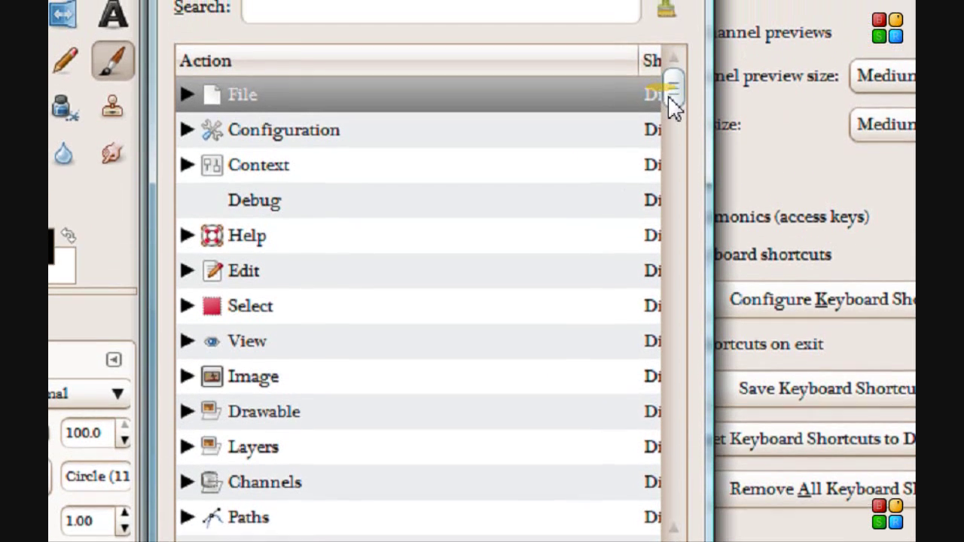
pyautogui.click(673, 14)
pyautogui.moveTo(672, 113); pyautogui.dragTo(673, 166)
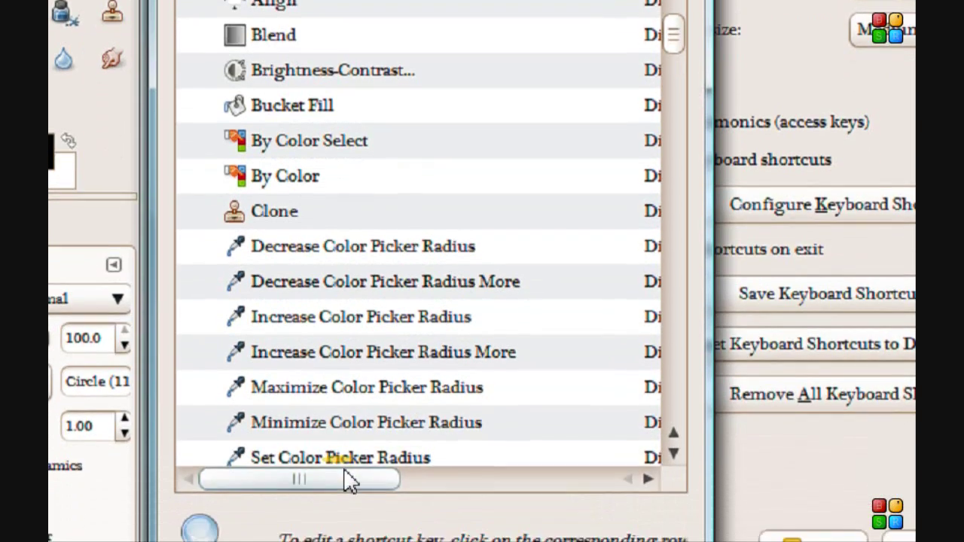
pyautogui.click(349, 457)
pyautogui.moveTo(349, 457)
pyautogui.mouseDown()
pyautogui.moveTo(381, 456)
pyautogui.moveTo(360, 458)
pyautogui.mouseUp()
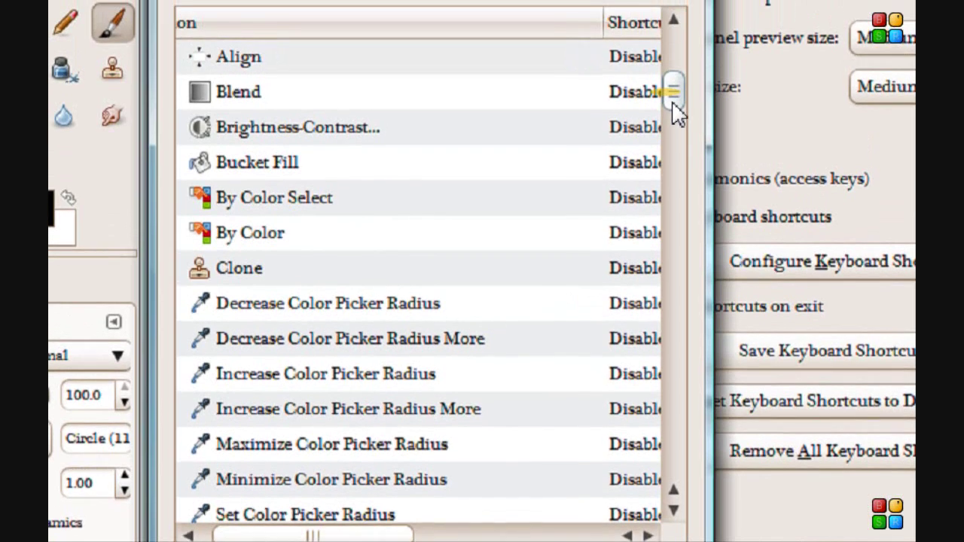
pyautogui.moveTo(676, 111); pyautogui.dragTo(678, 173)
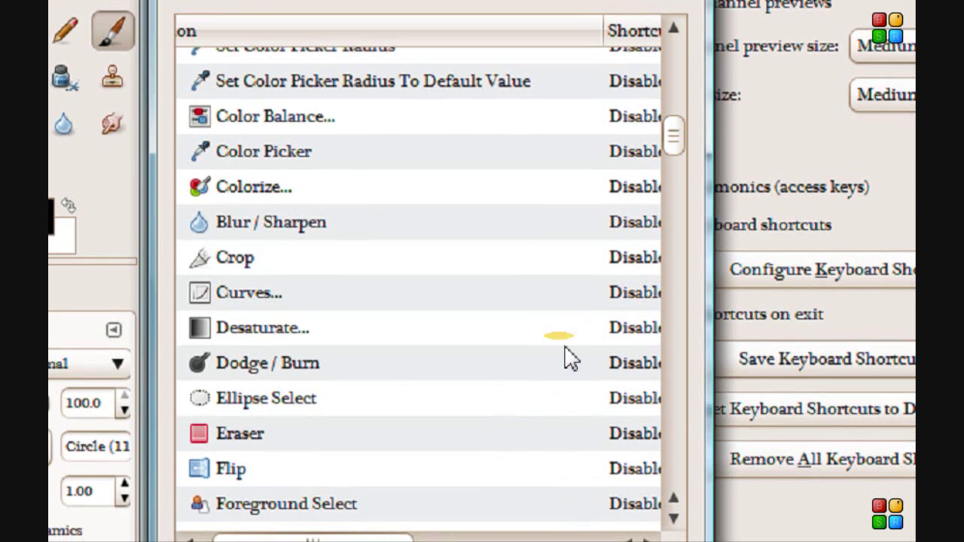
pyautogui.moveTo(671, 129); pyautogui.dragTo(676, 74)
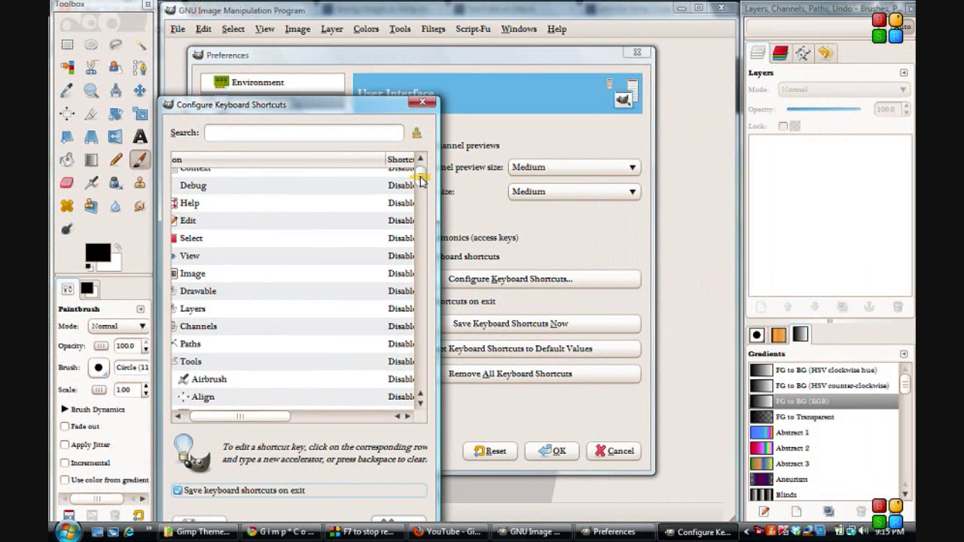
pyautogui.click(422, 102)
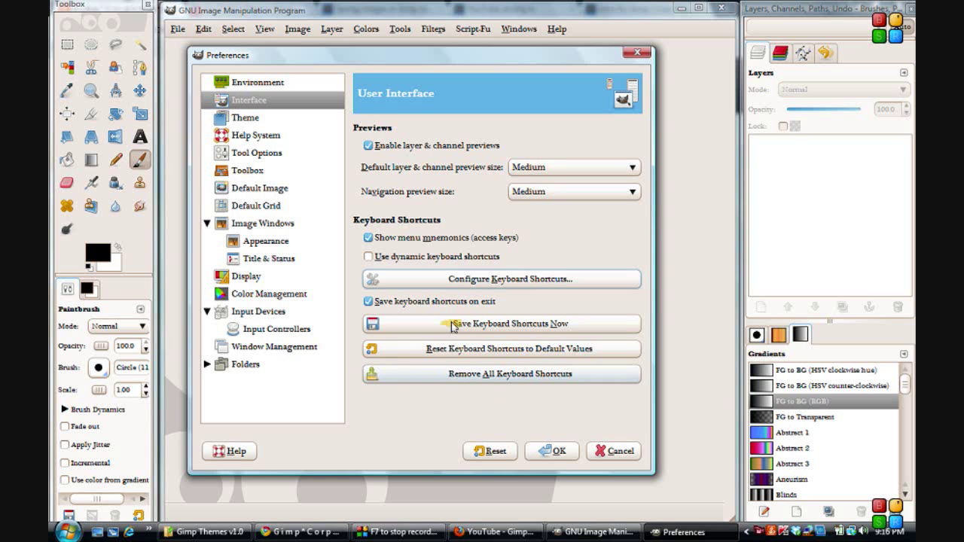
# Reopen the keyboard shortcut configuration and assign Ctrl+X to the Cut action in the Edit group
pyautogui.click(474, 280)
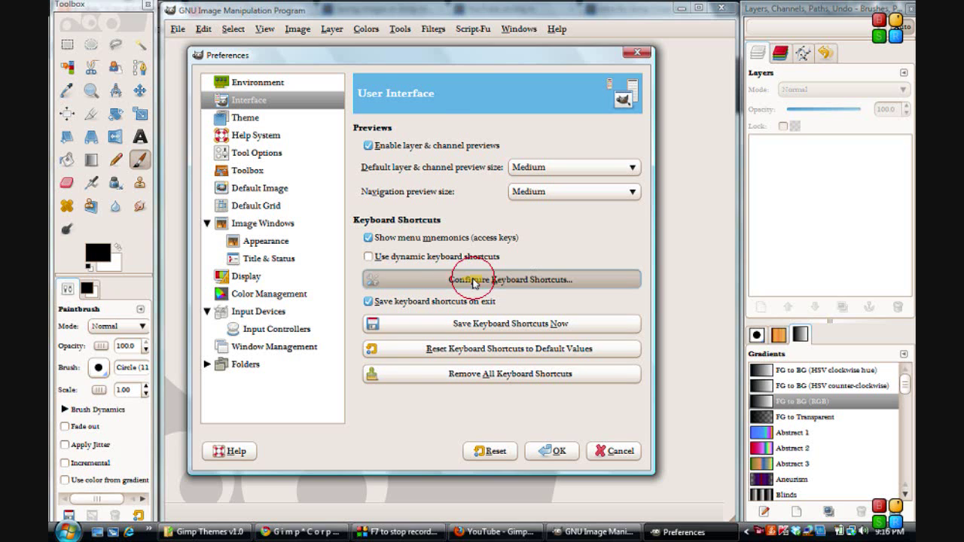
pyautogui.moveTo(332, 107); pyautogui.dragTo(413, 33)
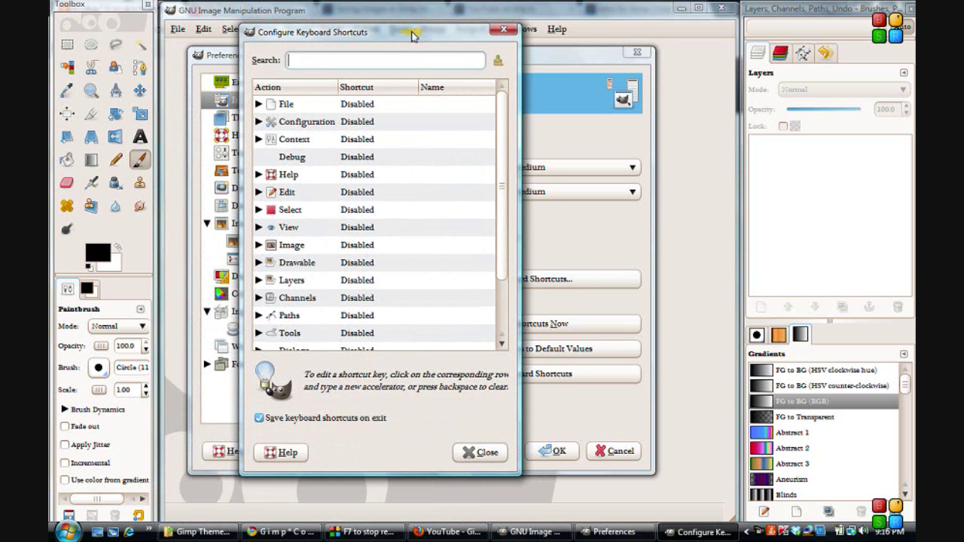
pyautogui.click(258, 193)
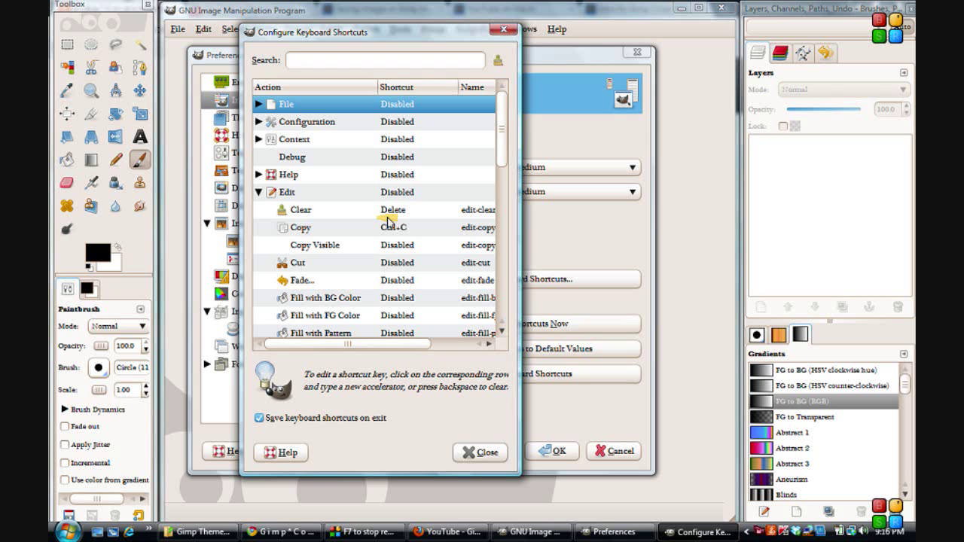
pyautogui.click(502, 143)
pyautogui.moveTo(503, 143); pyautogui.dragTo(502, 175)
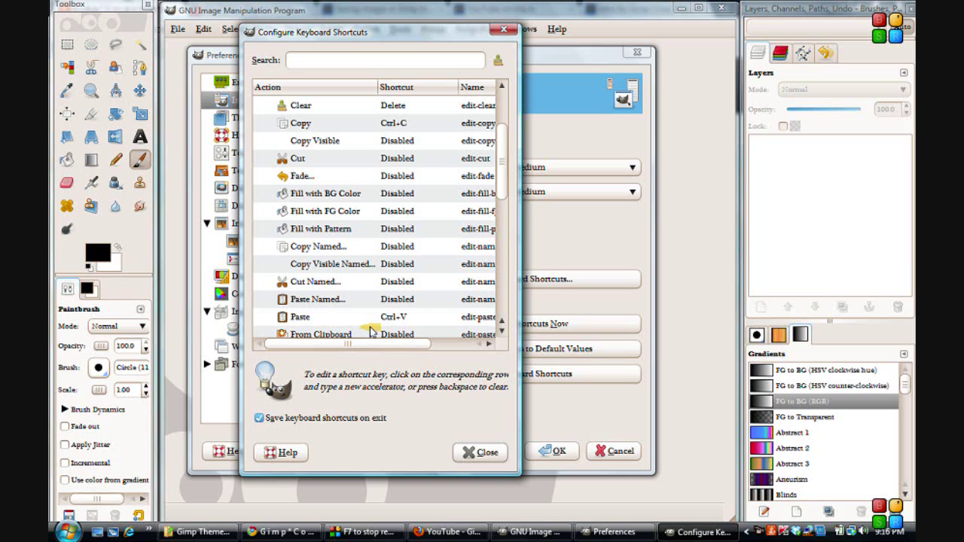
pyautogui.click(402, 160)
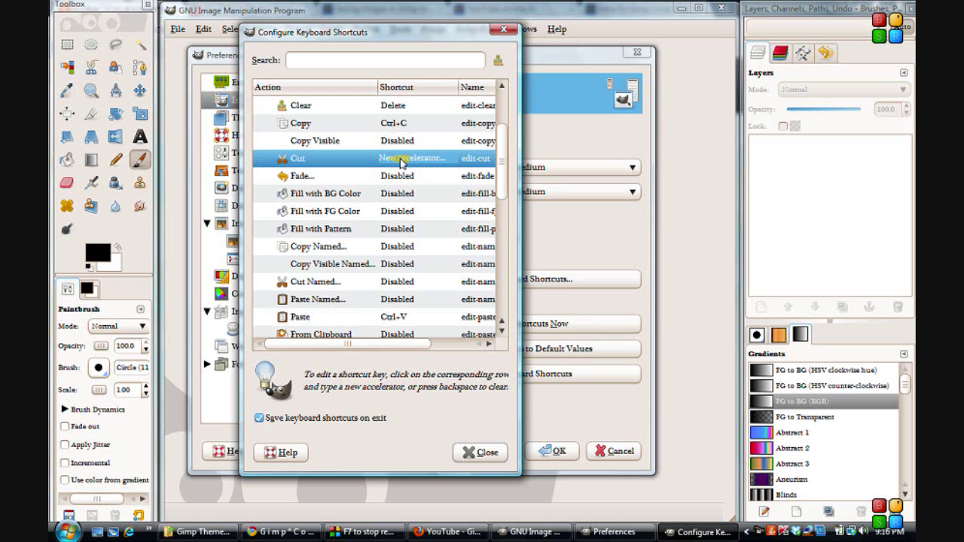
pyautogui.hotkey('ctrl', 'x')
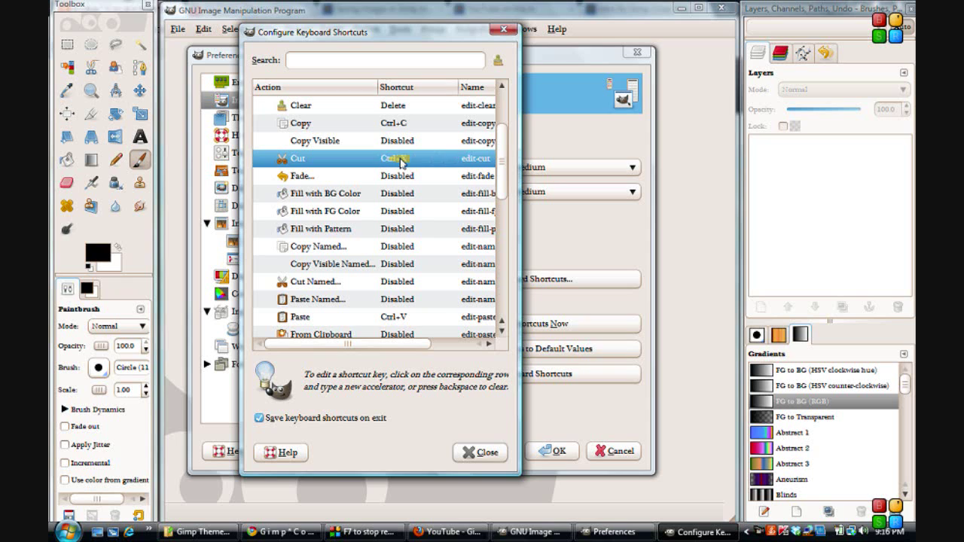
# Review the remaining shortcuts in the Edit group and close the shortcut configuration
pyautogui.click(501, 160)
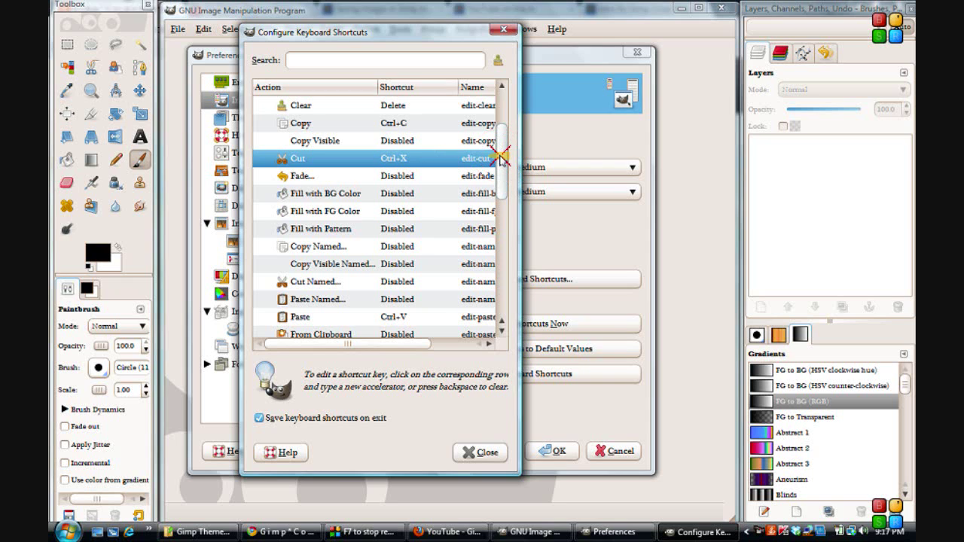
pyautogui.moveTo(501, 159); pyautogui.dragTo(501, 231)
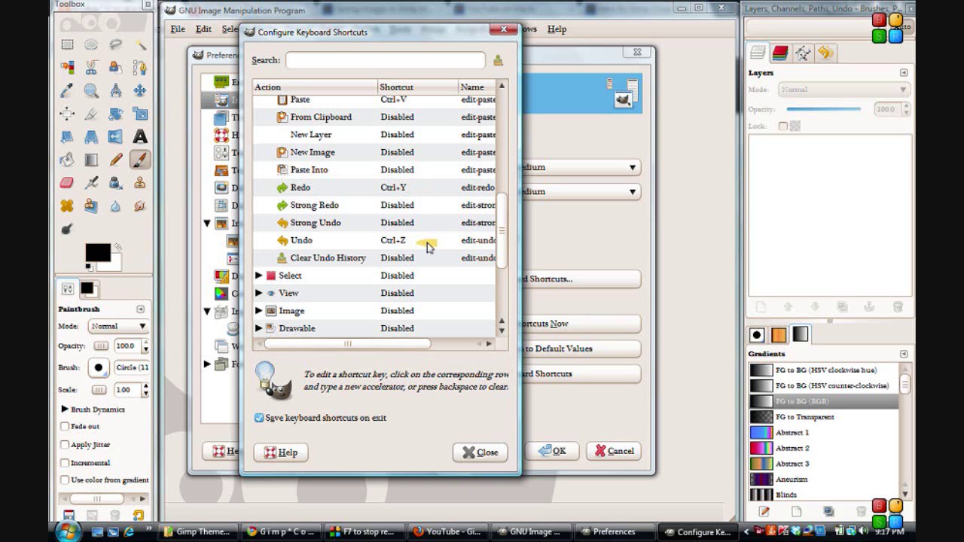
pyautogui.click(500, 236)
pyautogui.moveTo(502, 249); pyautogui.dragTo(506, 136)
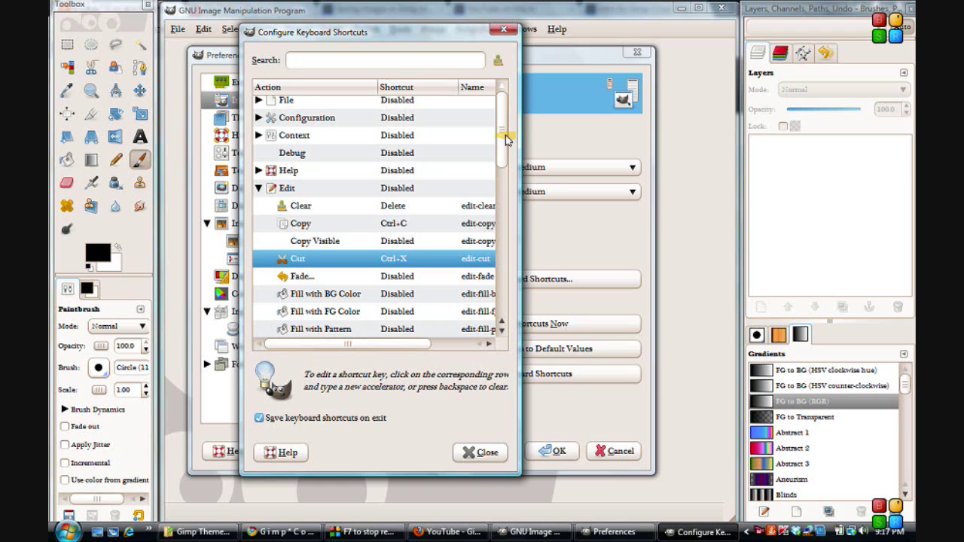
pyautogui.click(505, 32)
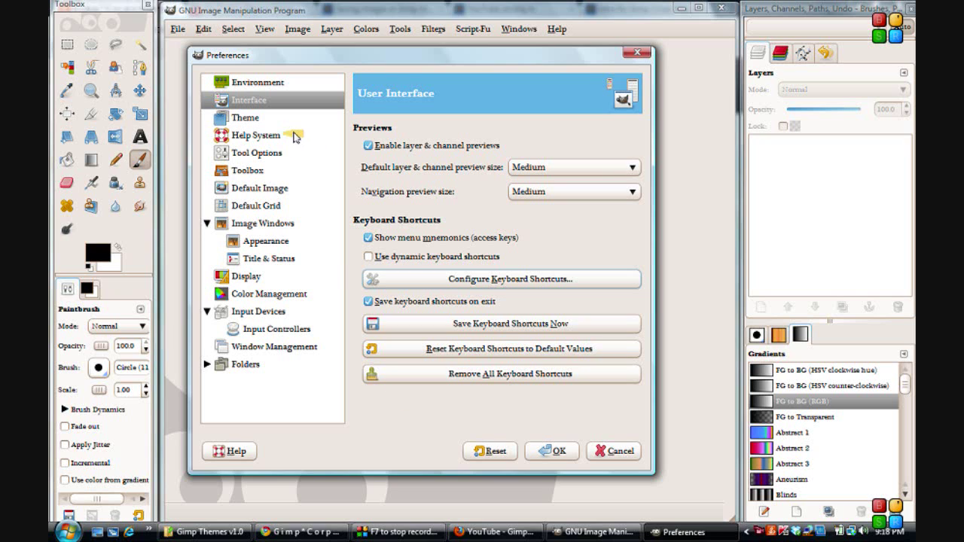
# Examine the Tool Options preferences, including the Move Tool setting, and switch to the Move tool and back to the Paintbrush
pyautogui.click(251, 155)
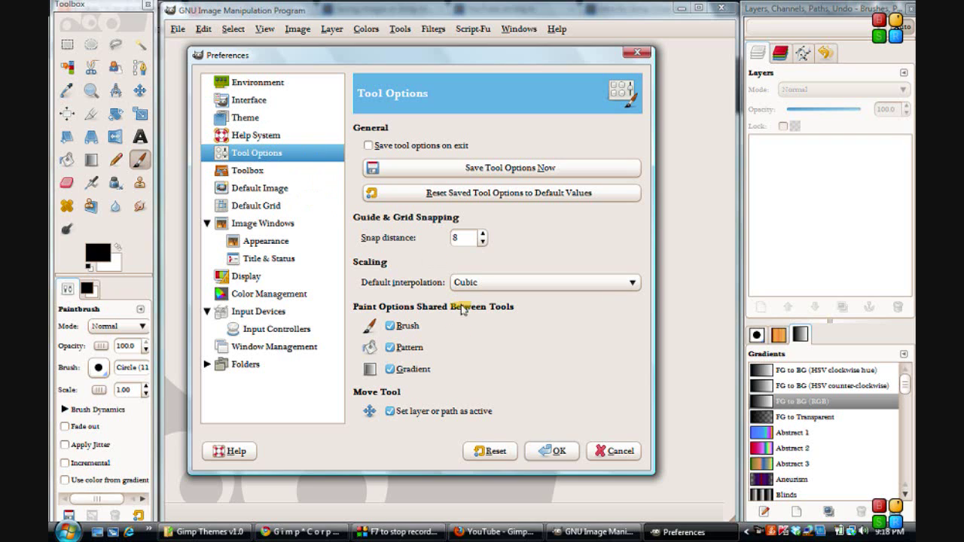
pyautogui.click(390, 411)
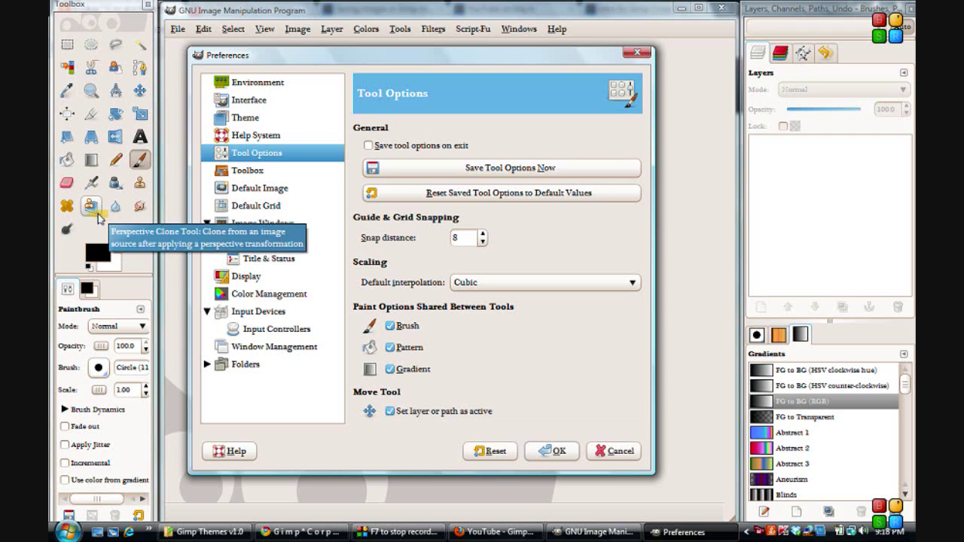
pyautogui.click(140, 92)
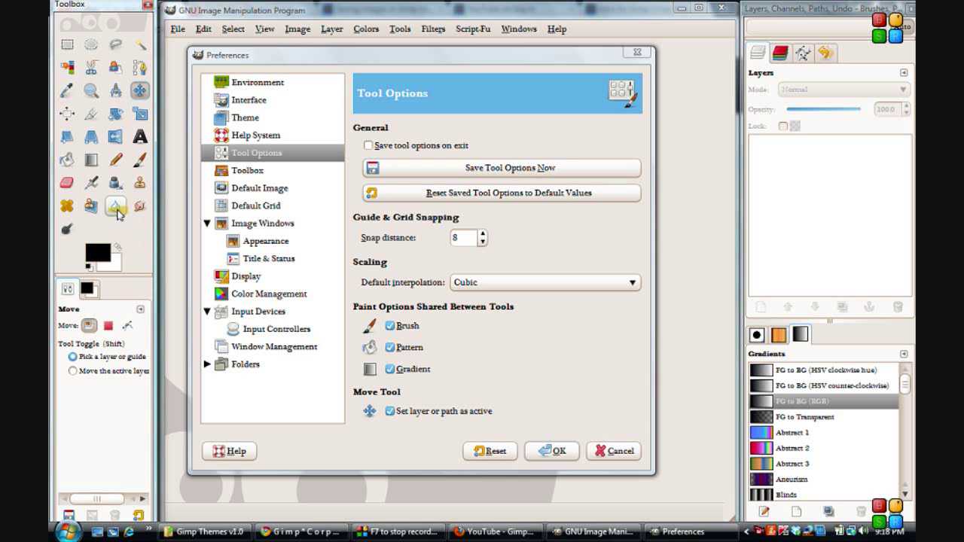
pyautogui.click(135, 163)
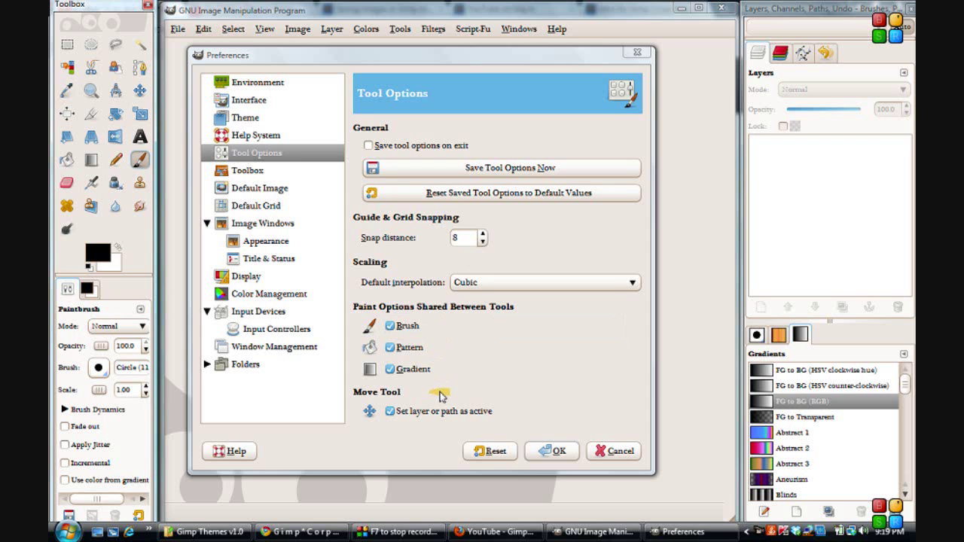
# Review the Toolbox and Default Image preferences and accept the preferences
pyautogui.click(244, 173)
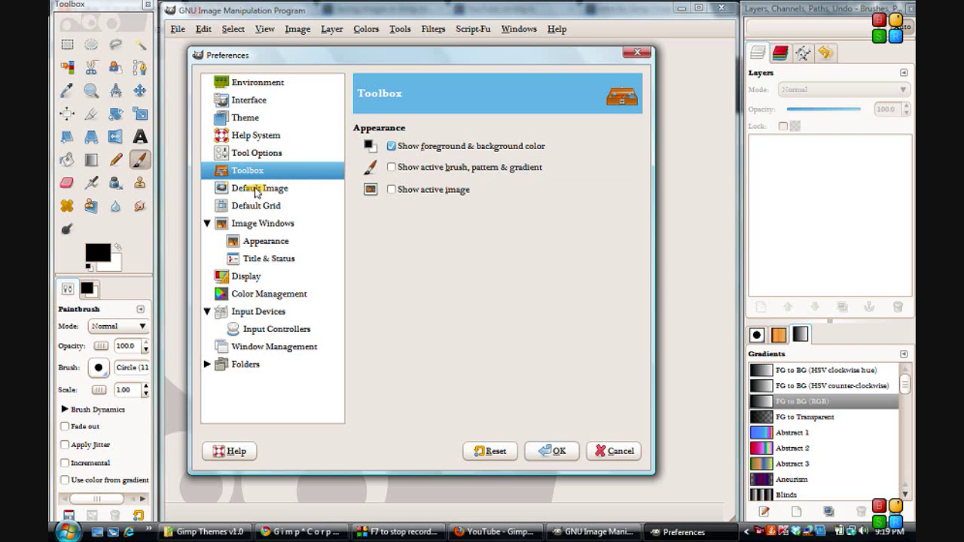
pyautogui.click(256, 188)
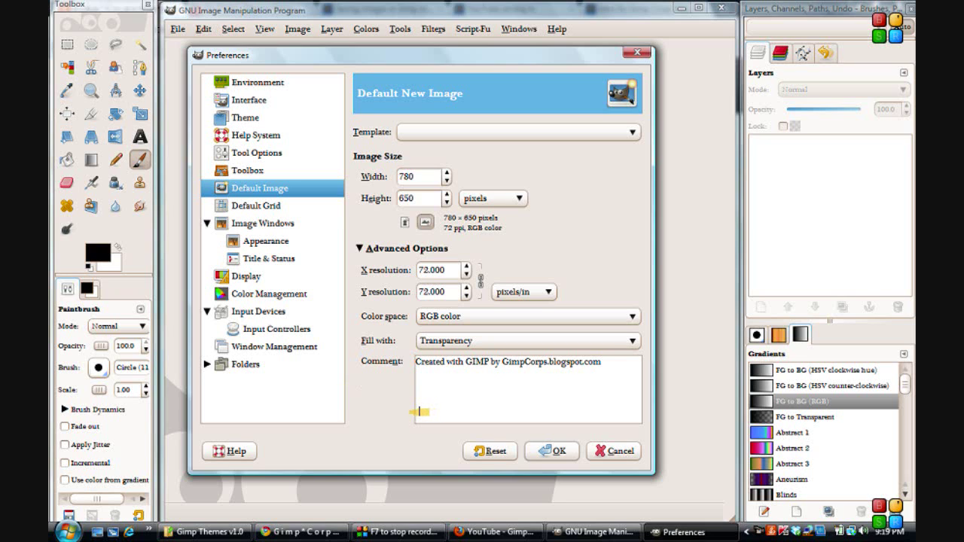
pyautogui.click(541, 452)
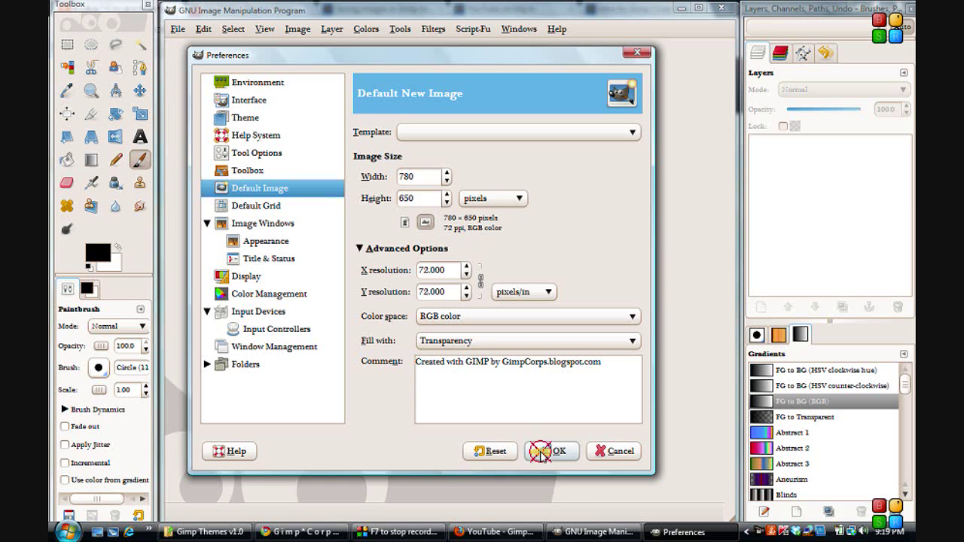
# Create a new 780 × 650 pixel image with the default settings and close it again
pyautogui.click(179, 30)
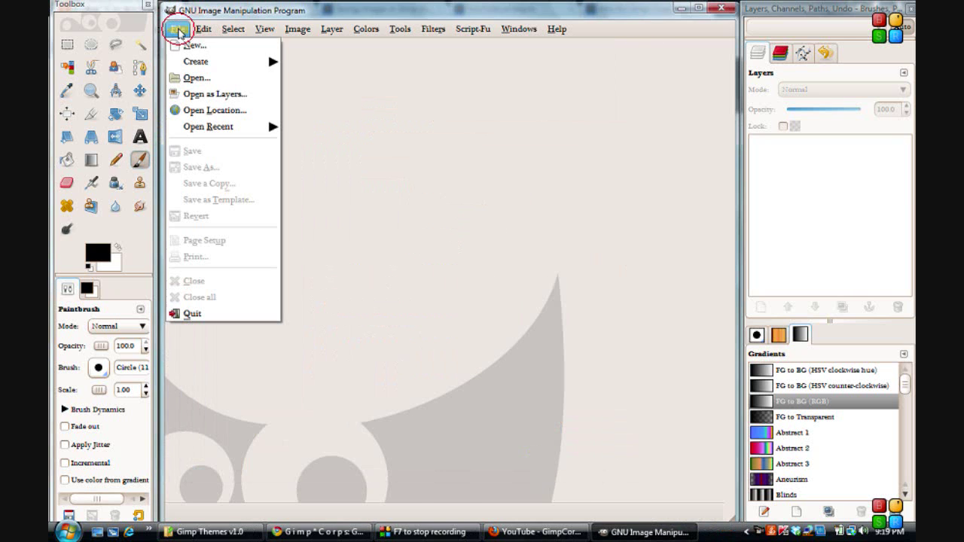
pyautogui.click(182, 46)
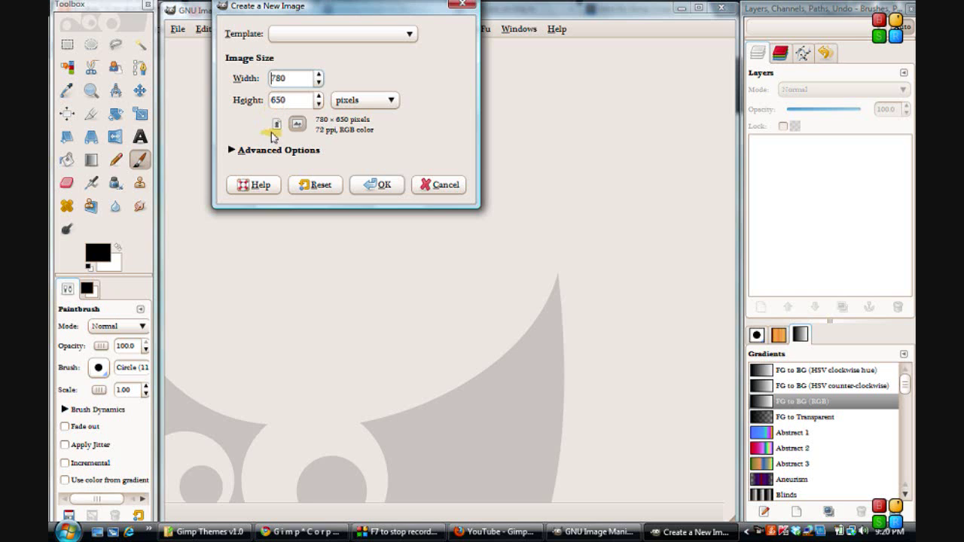
pyautogui.click(372, 188)
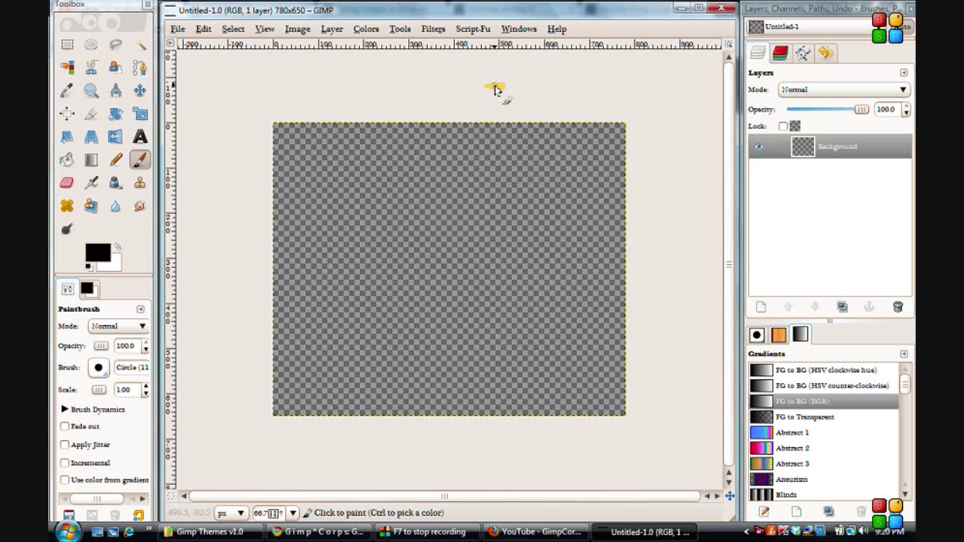
pyautogui.click(721, 8)
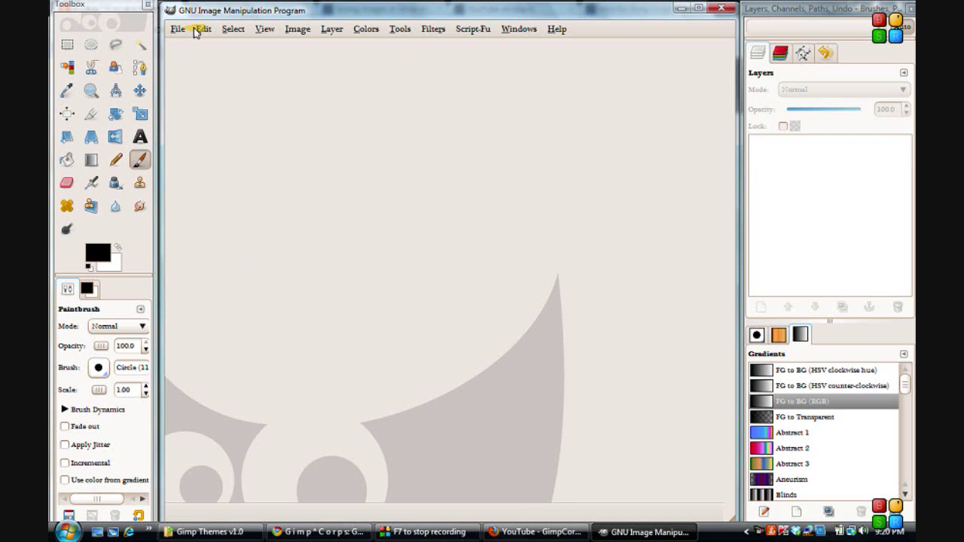
# Reopen the Preferences and show the Image Windows settings
pyautogui.click(201, 30)
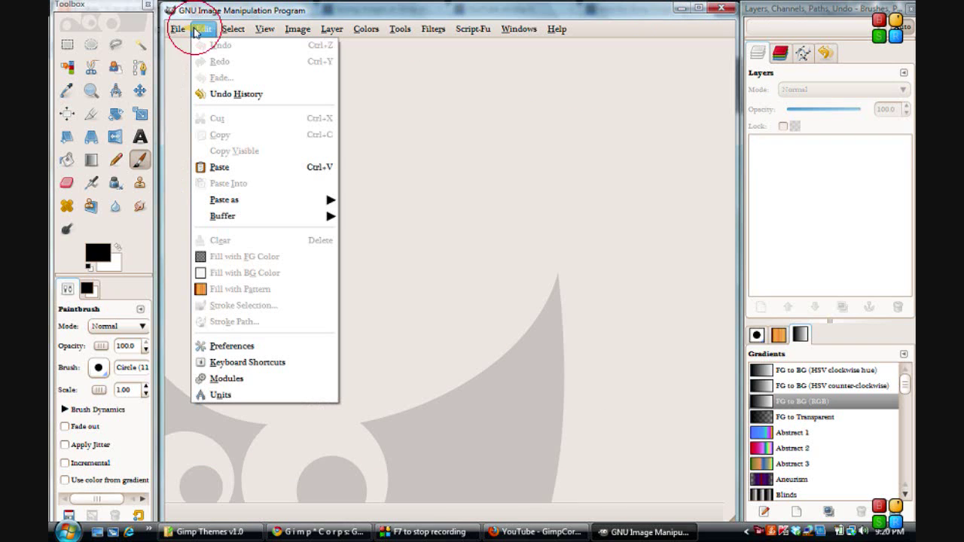
pyautogui.click(204, 348)
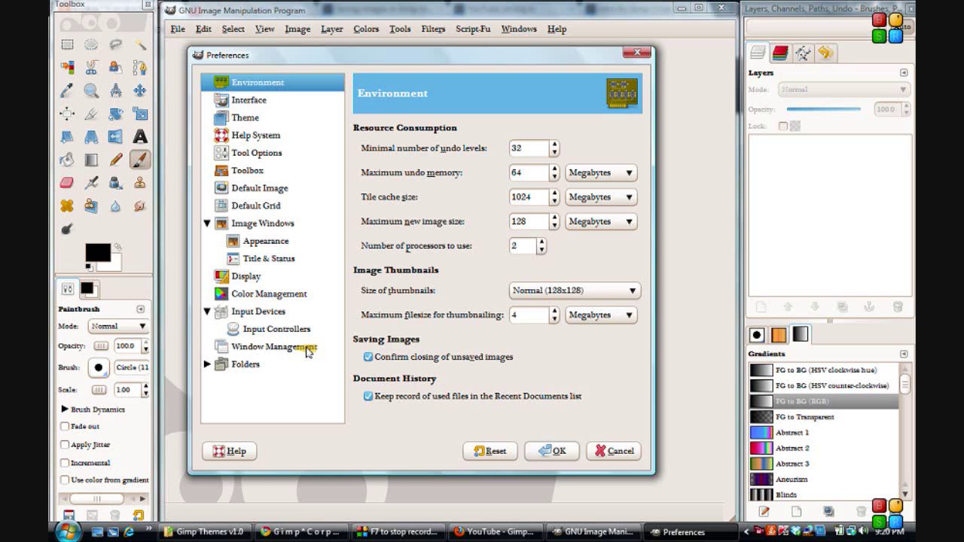
pyautogui.click(249, 226)
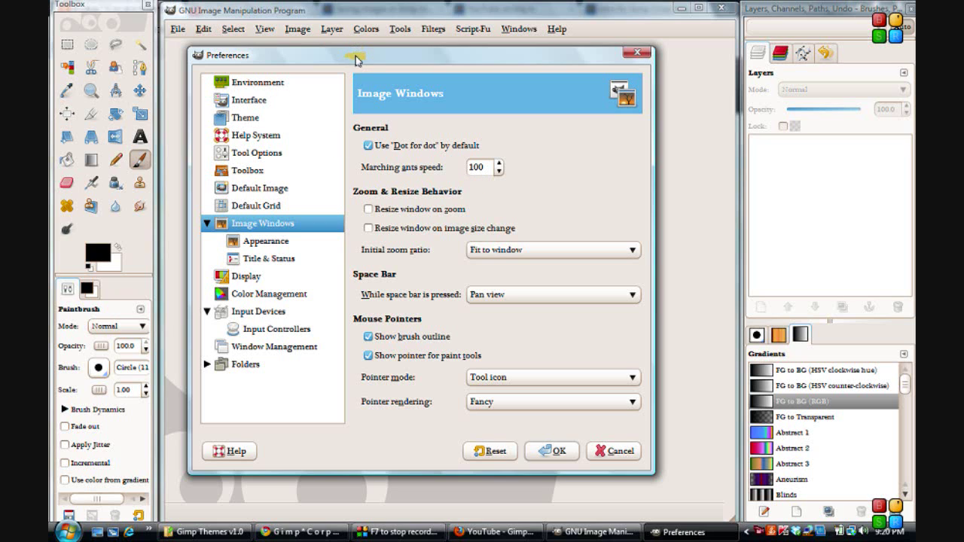
# Create a new 780 × 650 pixel image, dismiss the Preferences and select the image's entire transparent area with Fuzzy Select
pyautogui.click(178, 31)
pyautogui.click(183, 43)
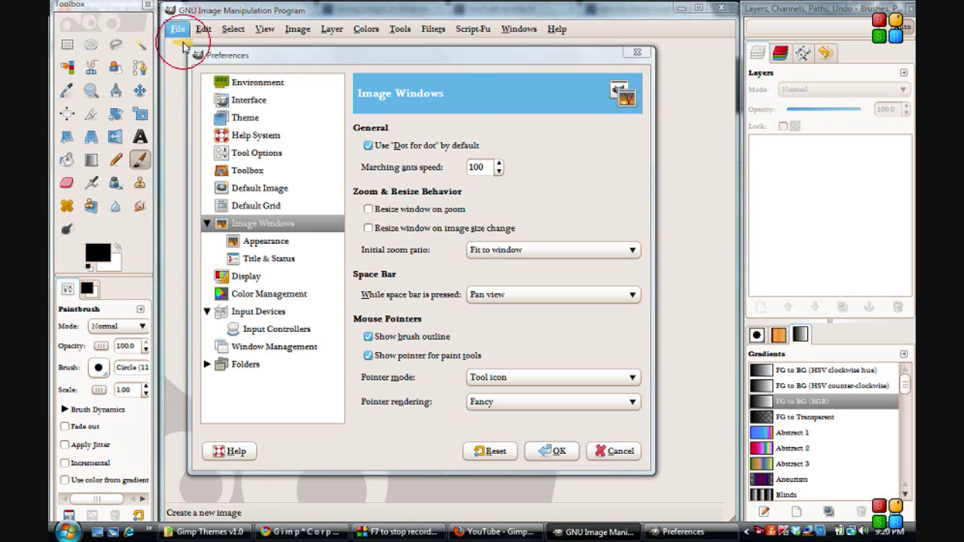
pyautogui.click(374, 185)
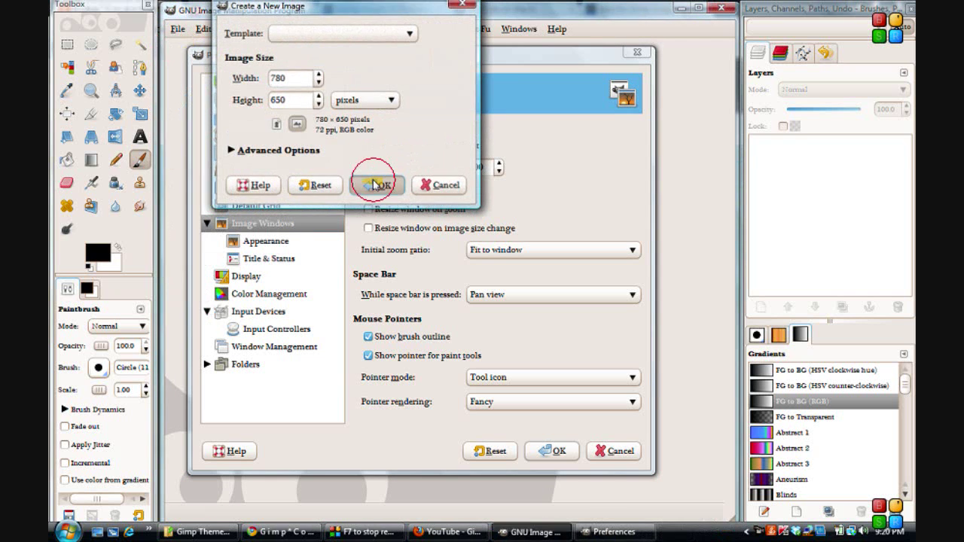
pyautogui.click(140, 46)
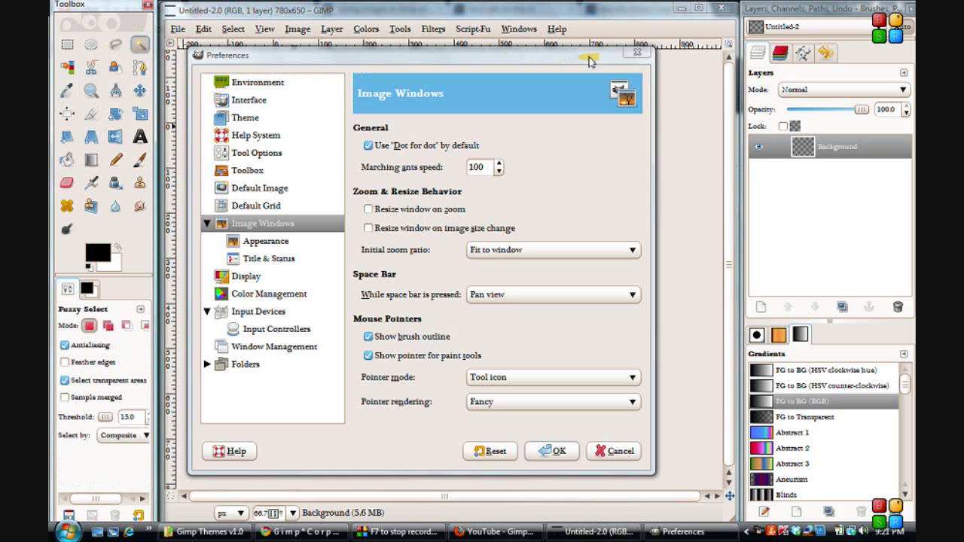
pyautogui.click(637, 56)
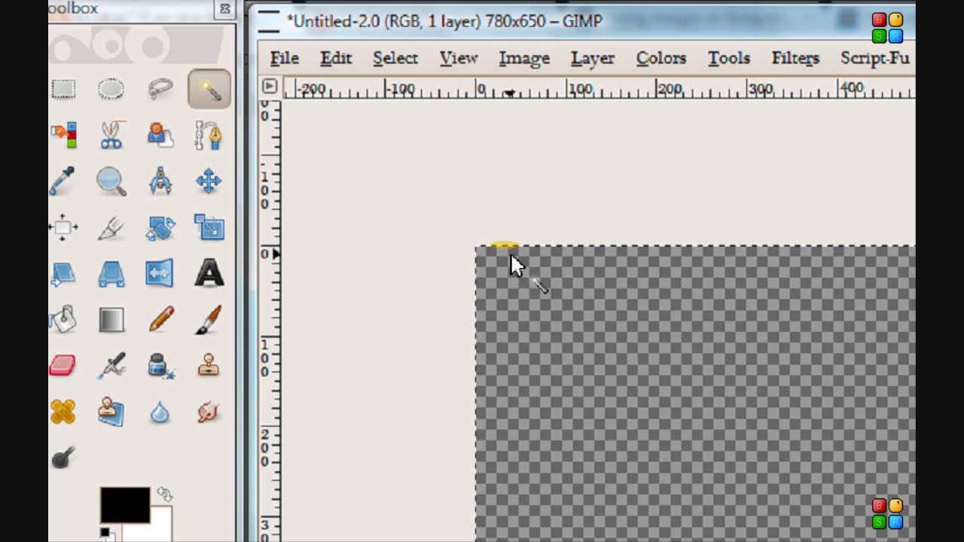
# Reopen the Preferences and examine the Image Windows settings
pyautogui.hotkey('alt', 'f')
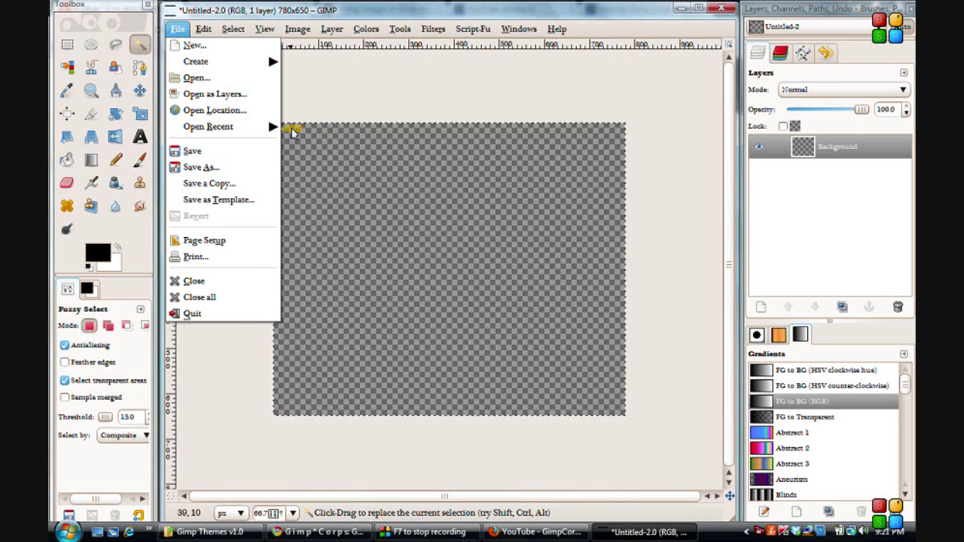
pyautogui.press('Escape')
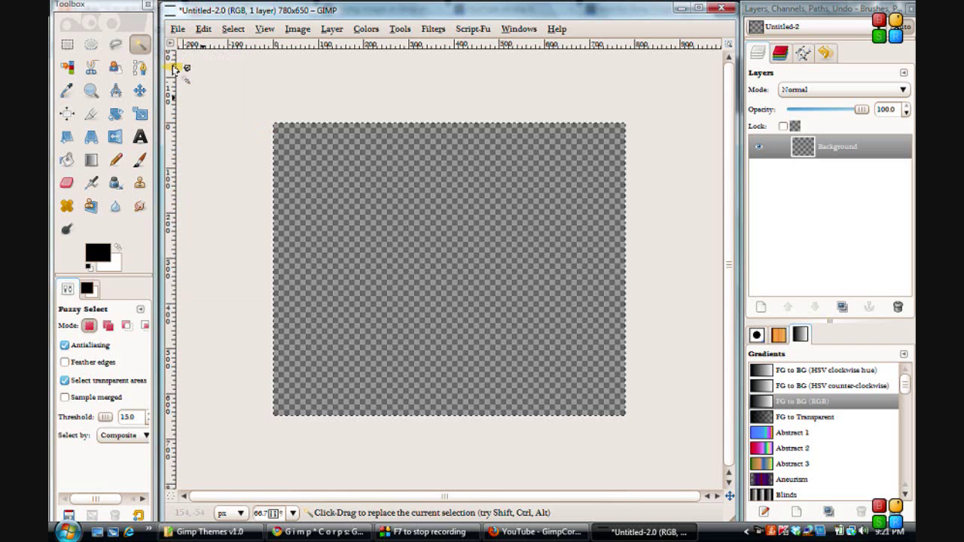
pyautogui.click(202, 30)
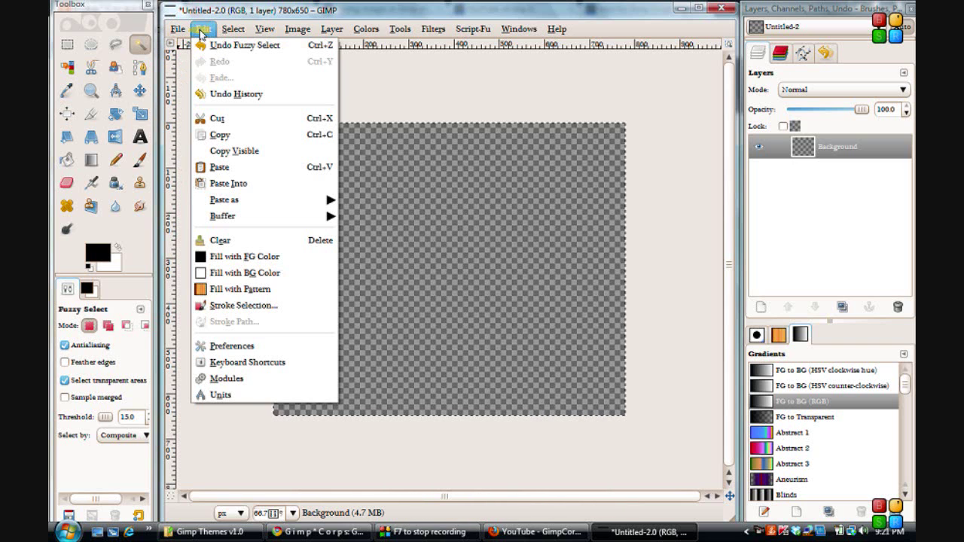
pyautogui.click(214, 348)
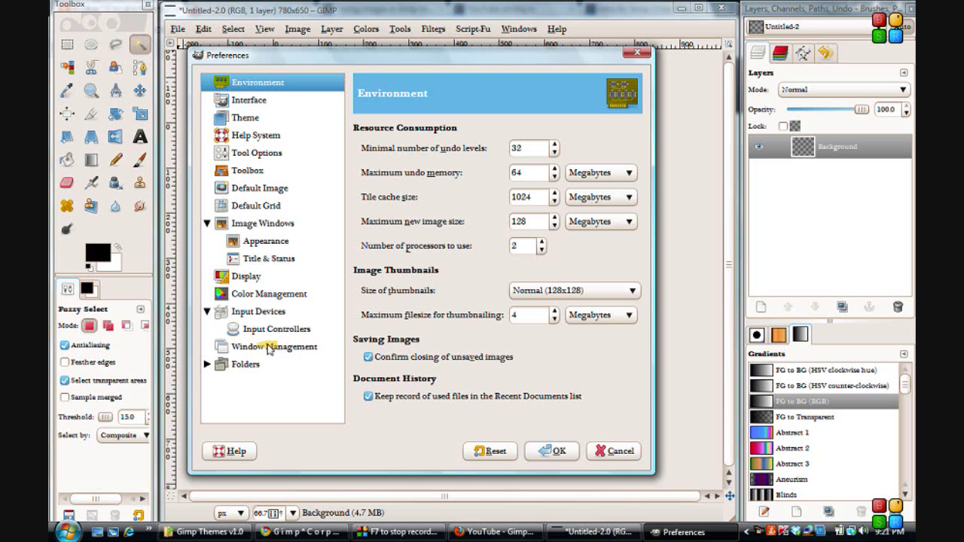
pyautogui.click(263, 226)
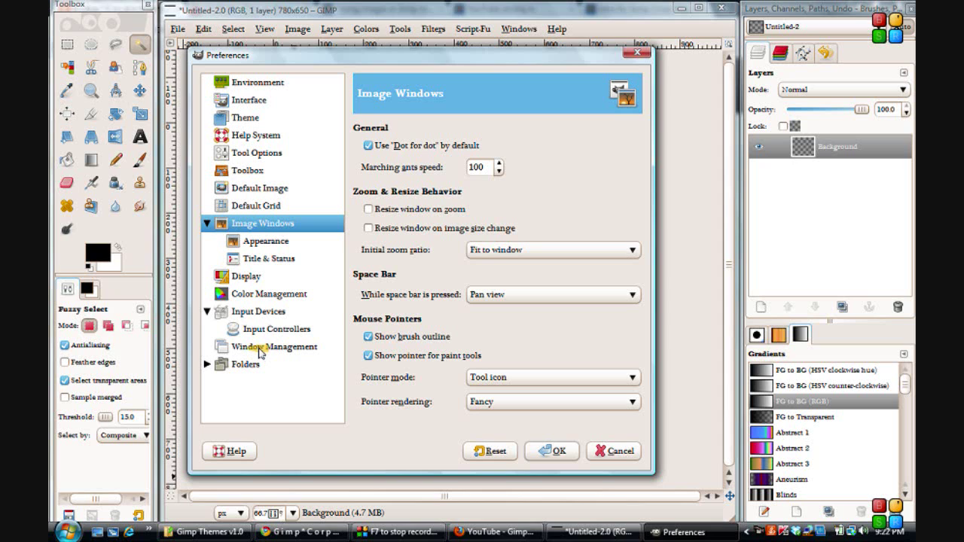
# Turn off saving window positions on exit in the Window Management preferences and dismiss the dialog without accepting
pyautogui.click(256, 348)
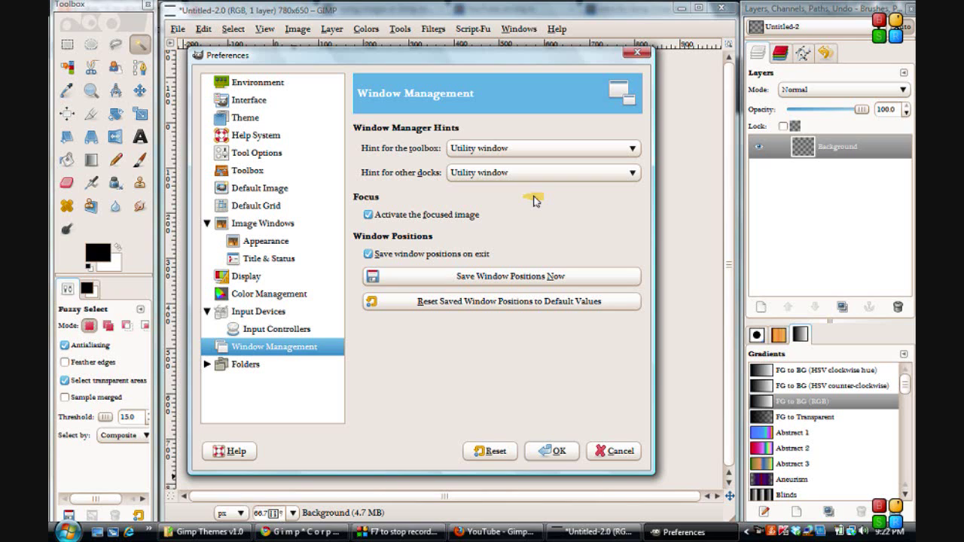
pyautogui.click(369, 255)
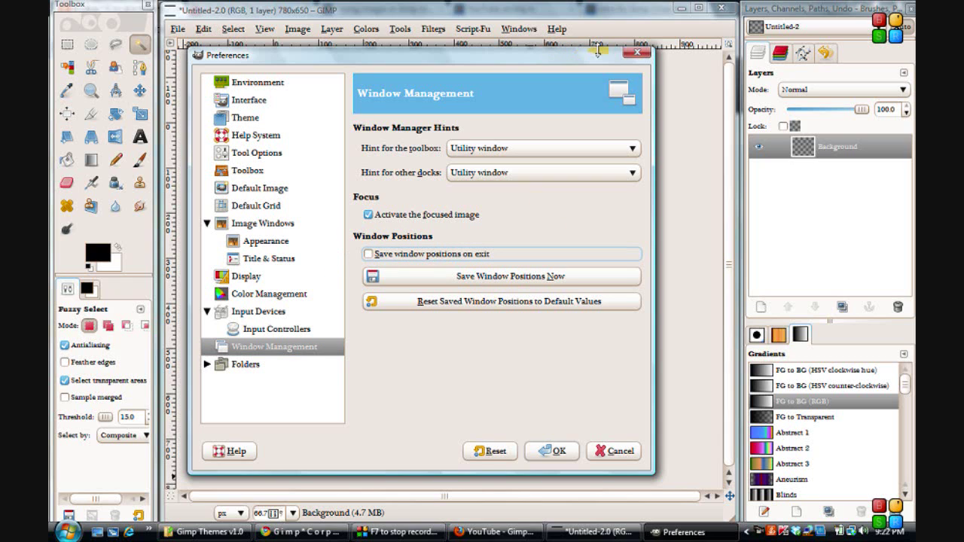
pyautogui.click(638, 56)
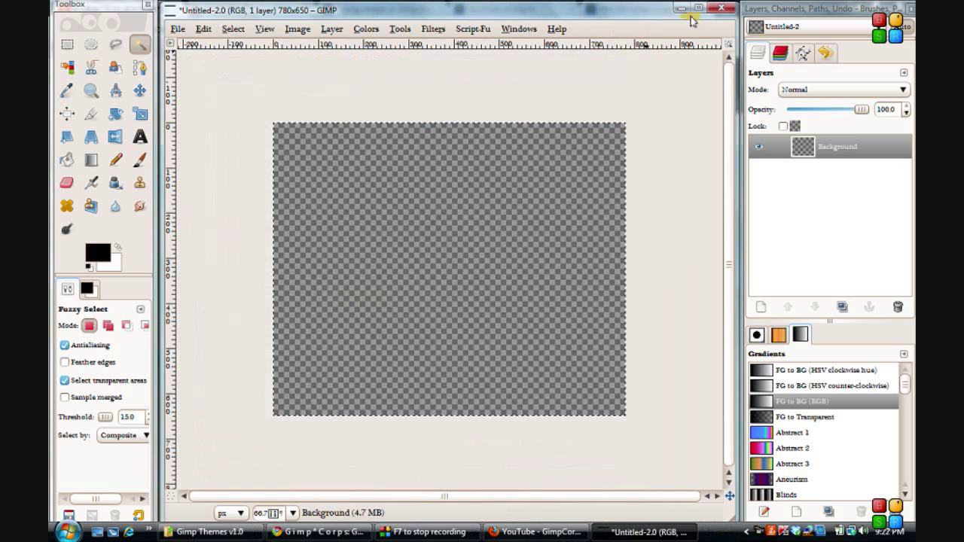
# Maximise the image window, restore it to its previous size and shift it slightly downward
pyautogui.click(700, 10)
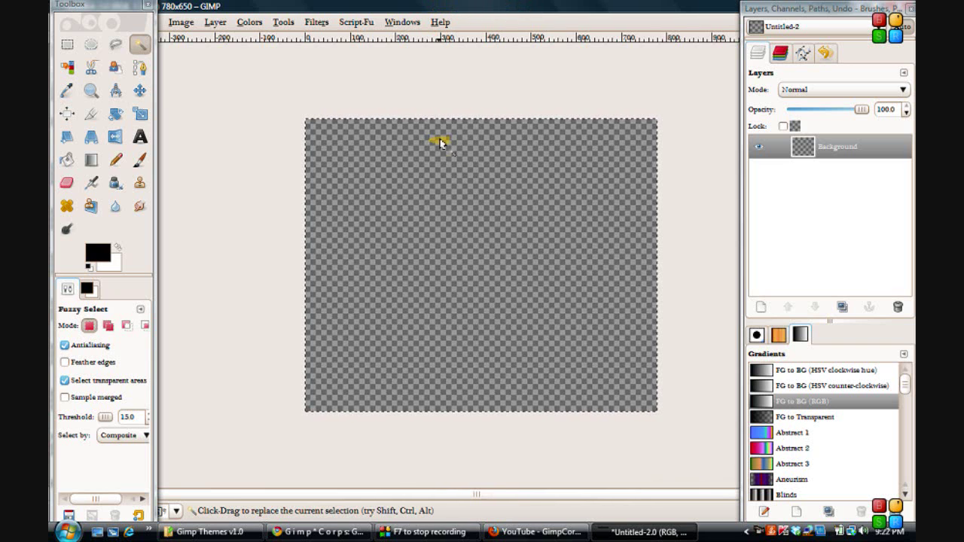
pyautogui.doubleClick(474, 5)
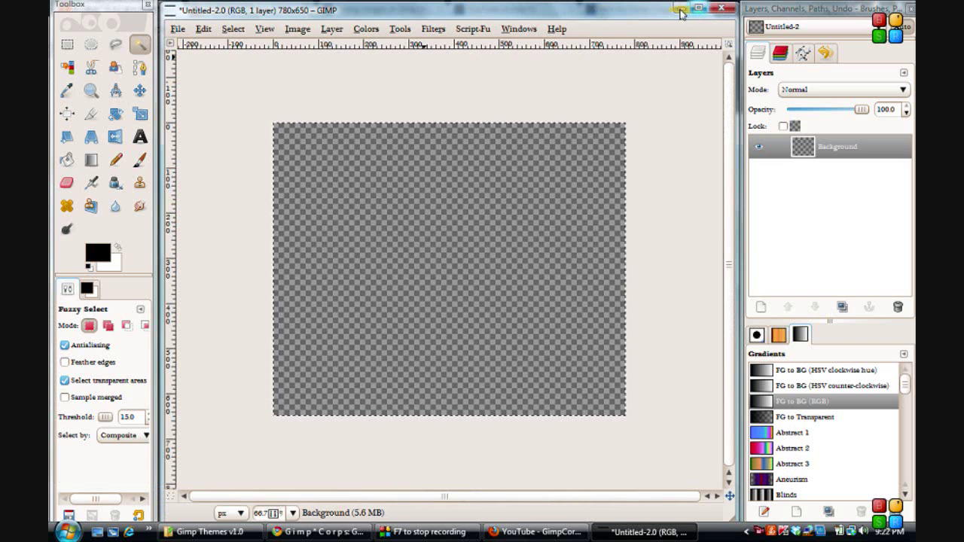
pyautogui.doubleClick(614, 6)
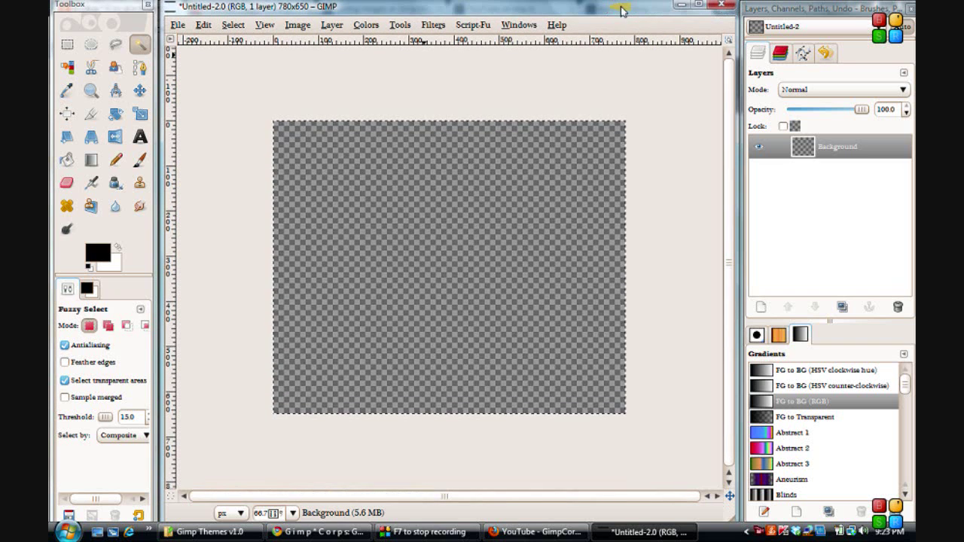
pyautogui.moveTo(622, 12)
pyautogui.mouseDown()
pyautogui.moveTo(644, 10)
pyautogui.moveTo(586, 10)
pyautogui.moveTo(636, 9)
pyautogui.moveTo(516, 37)
pyautogui.moveTo(592, 17)
pyautogui.moveTo(694, 17)
pyautogui.moveTo(556, 18)
pyautogui.moveTo(666, 15)
pyautogui.moveTo(597, 3)
pyautogui.moveTo(639, 3)
pyautogui.moveTo(609, 6)
pyautogui.moveTo(628, 6)
pyautogui.moveTo(621, 21)
pyautogui.mouseUp()
# Set the window manager hints for the toolbox and other docks to Normal window and accept the preferences
pyautogui.click(202, 33)
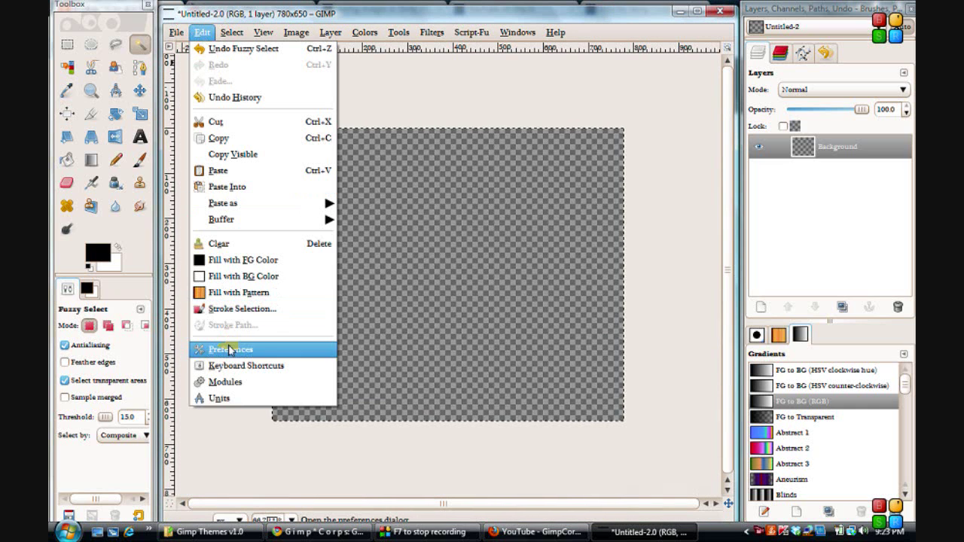
pyautogui.click(230, 351)
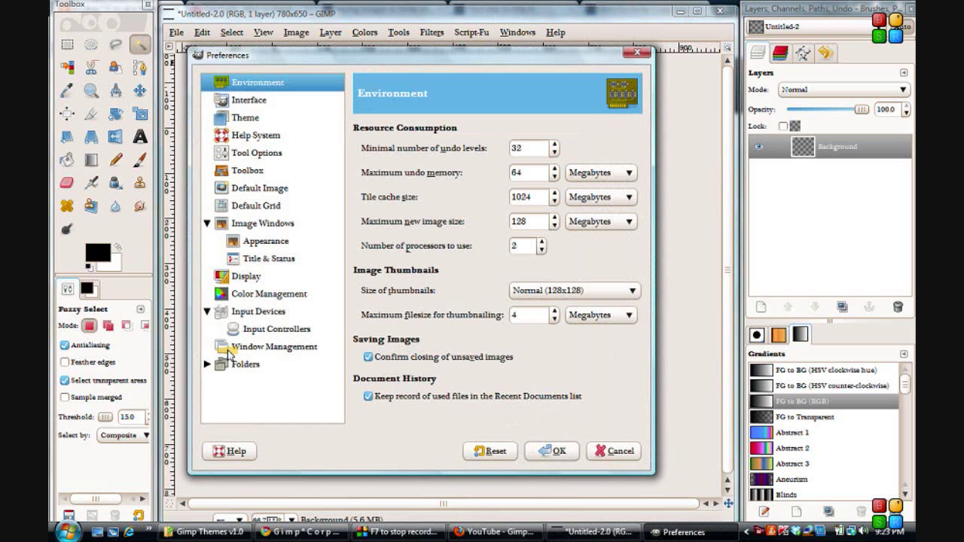
pyautogui.click(275, 349)
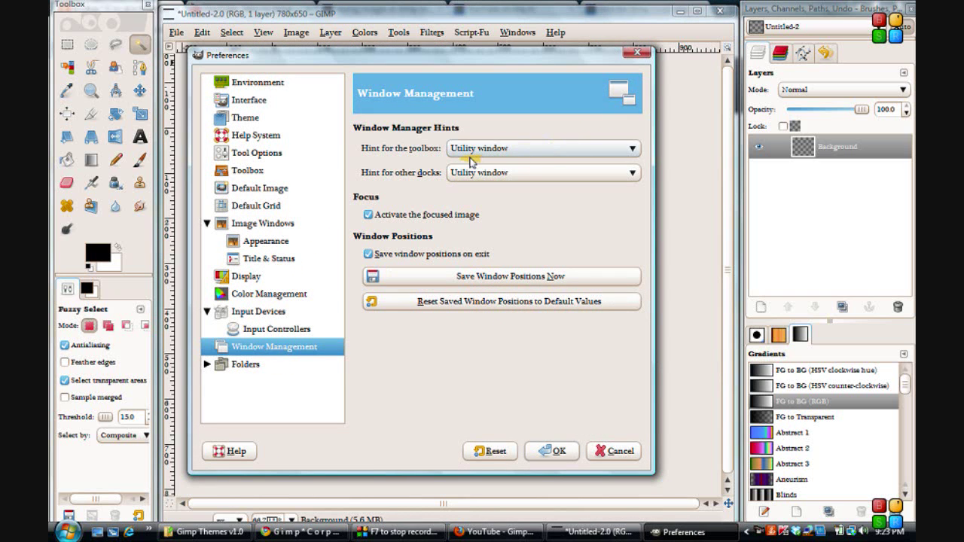
pyautogui.click(634, 150)
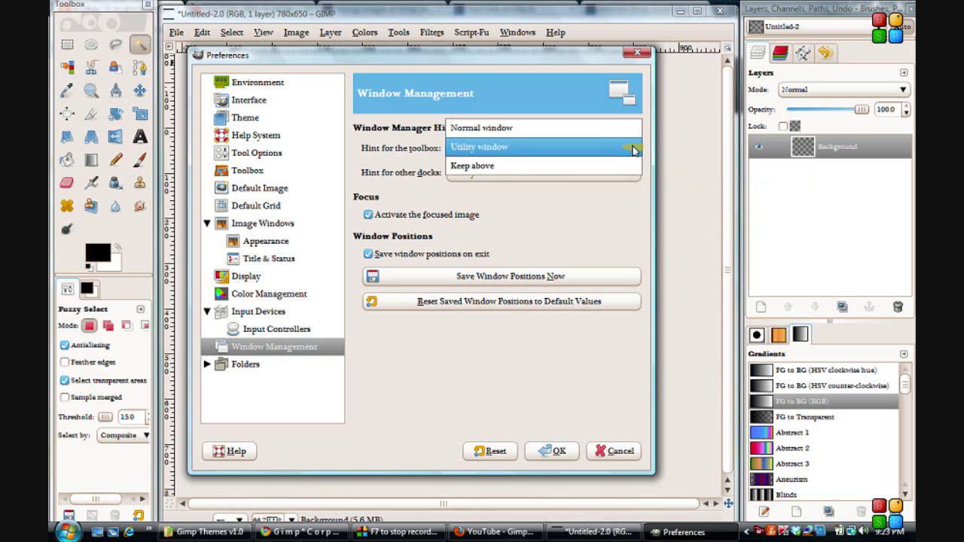
pyautogui.click(530, 130)
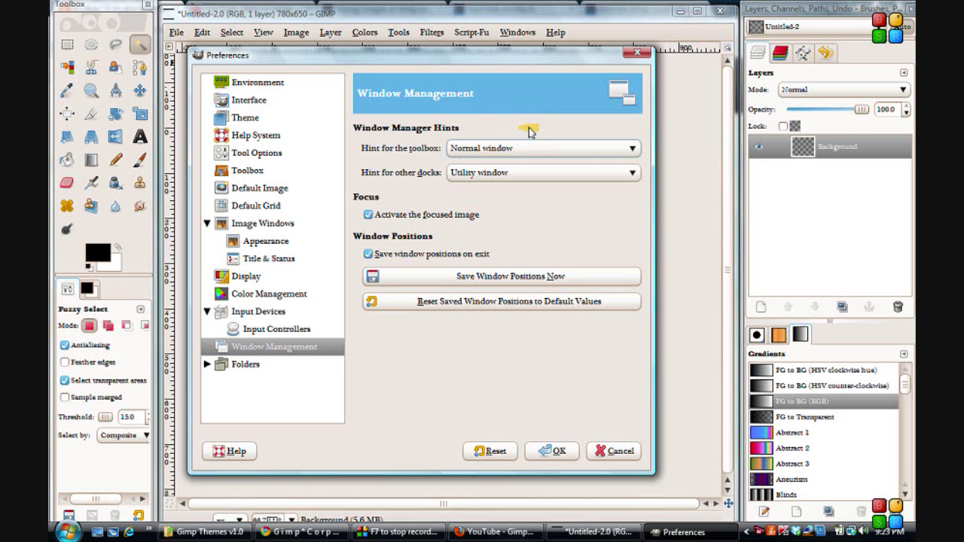
pyautogui.click(635, 178)
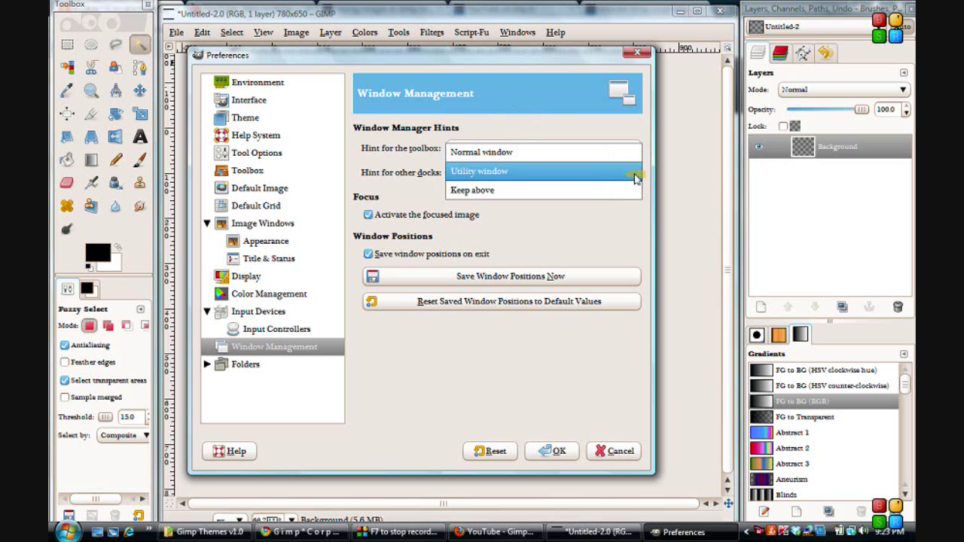
pyautogui.click(566, 154)
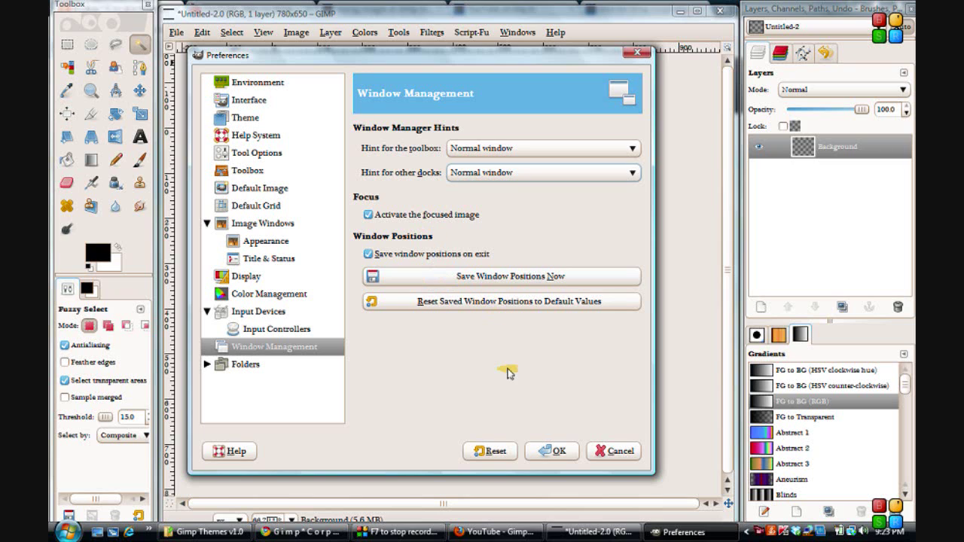
pyautogui.click(552, 452)
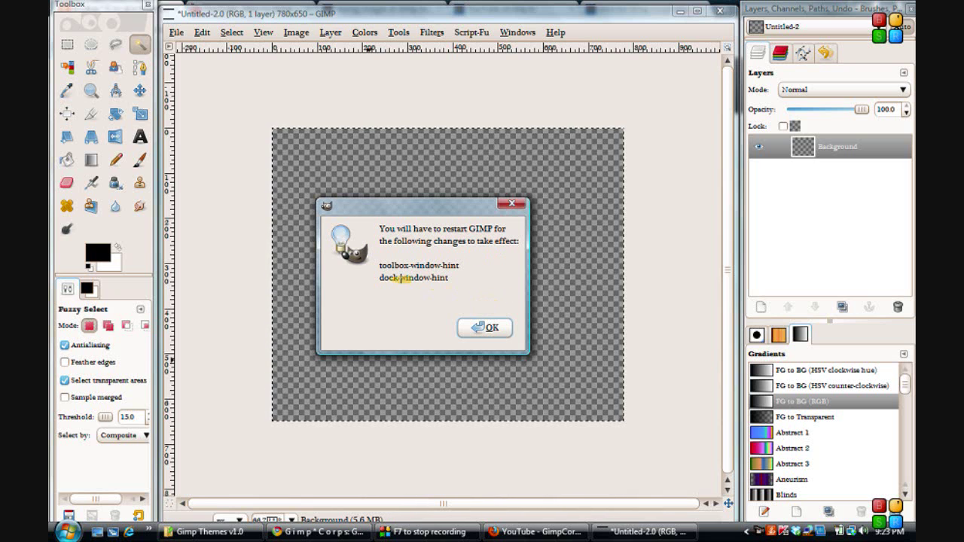
pyautogui.click(486, 330)
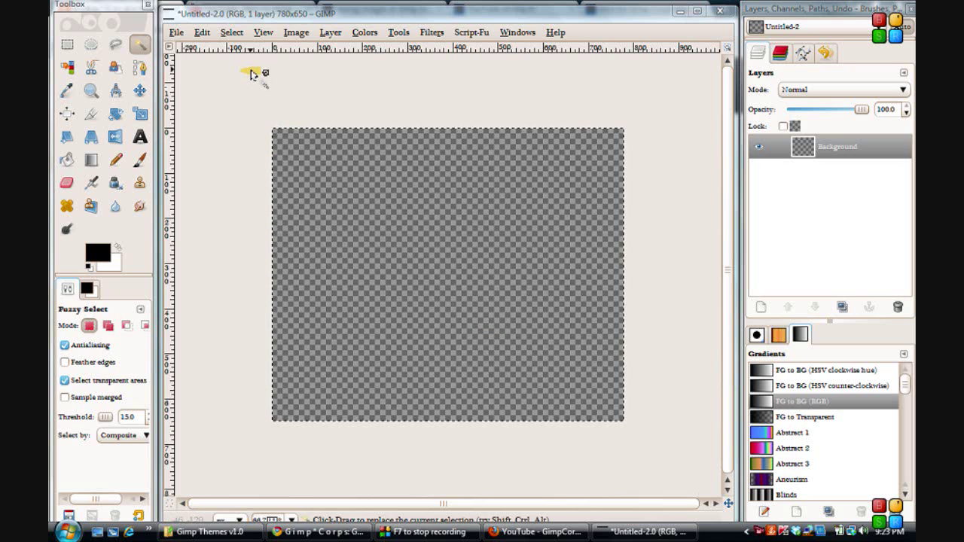
# Quit GIMP, discarding the unsaved image, and start GIMP 2 again
pyautogui.click(146, 5)
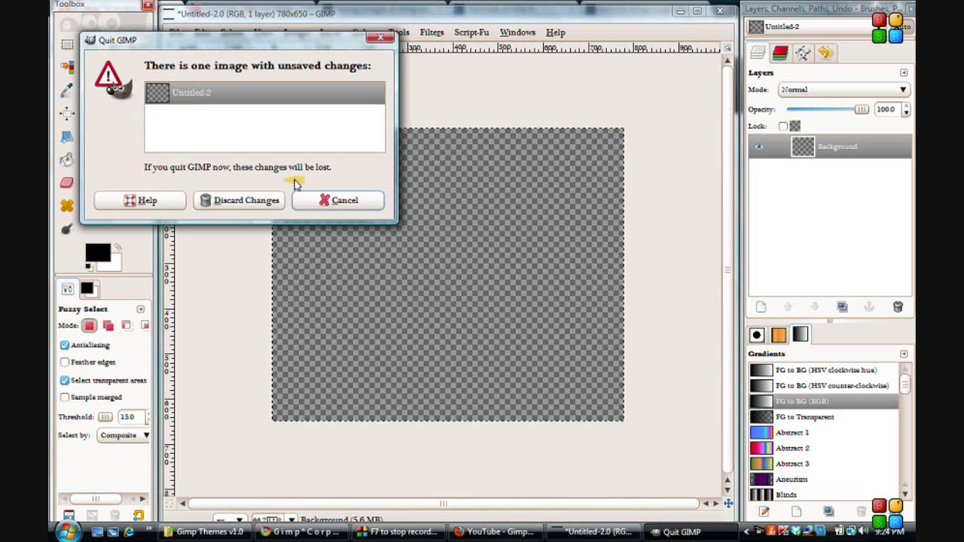
pyautogui.click(253, 202)
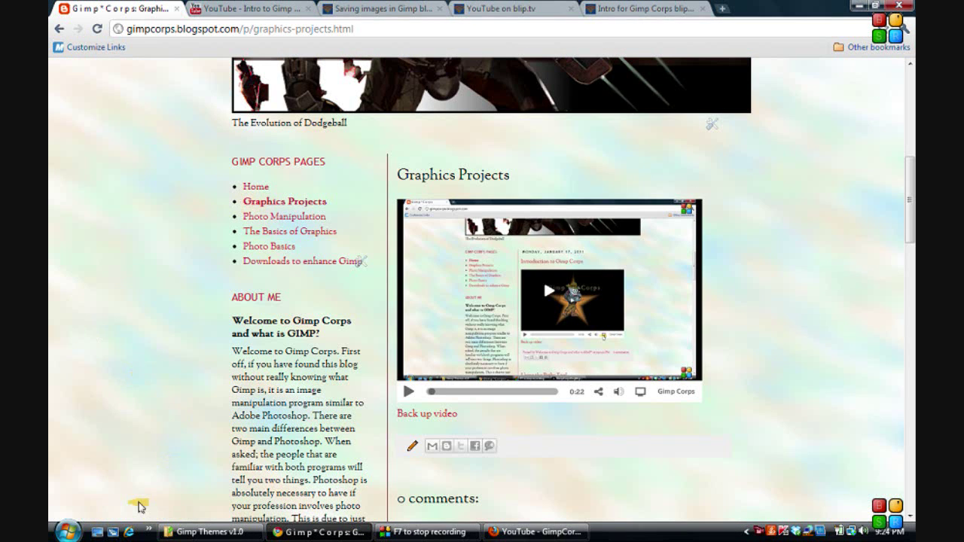
pyautogui.click(67, 533)
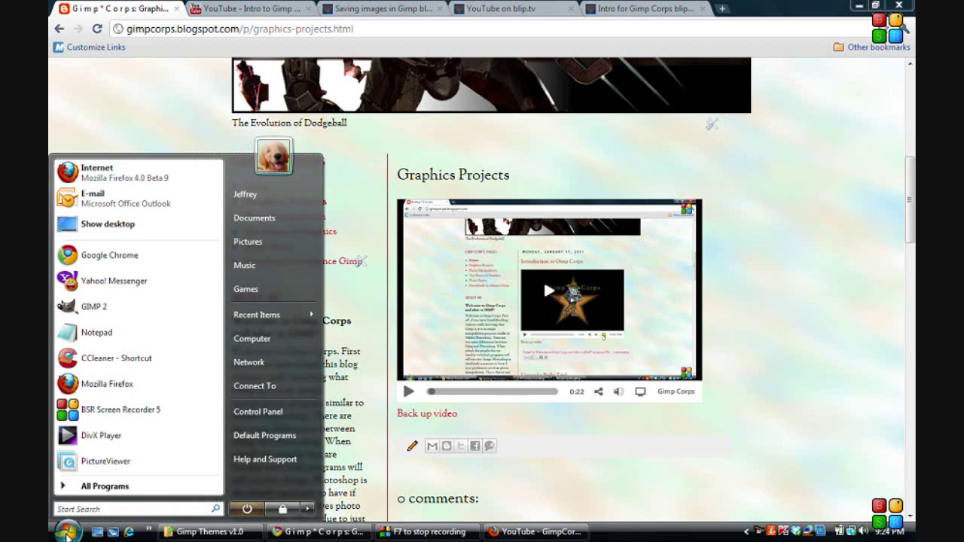
pyautogui.click(103, 308)
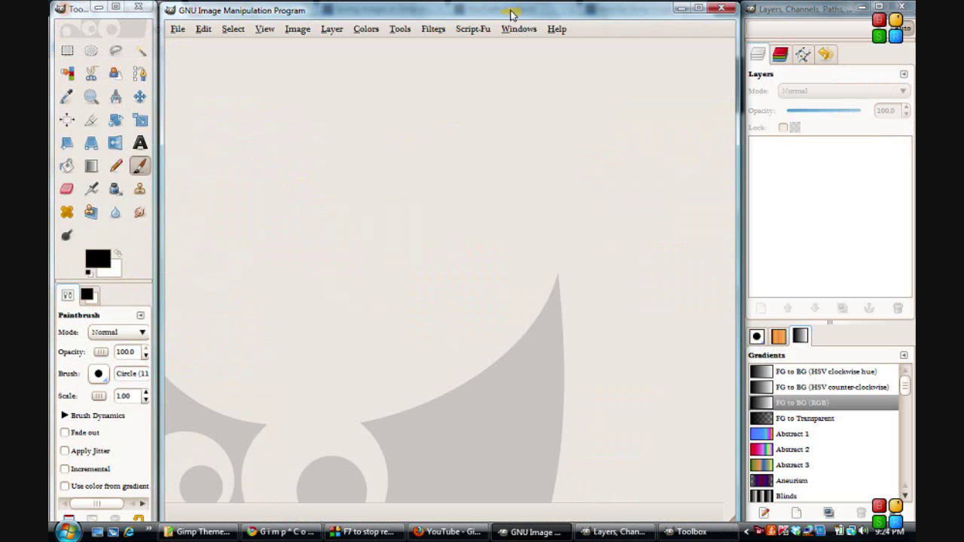
pyautogui.moveTo(510, 11)
pyautogui.mouseDown()
pyautogui.moveTo(451, 18)
pyautogui.moveTo(592, 16)
pyautogui.moveTo(509, 10)
pyautogui.mouseUp()
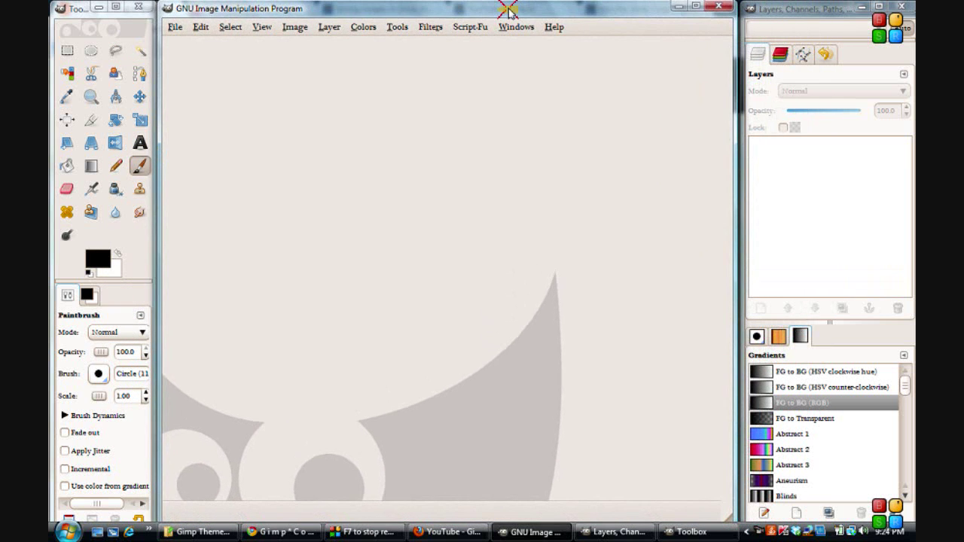
# Set the window manager hints for the toolbox and other docks to Utility window in the Window Management preferences
pyautogui.click(201, 27)
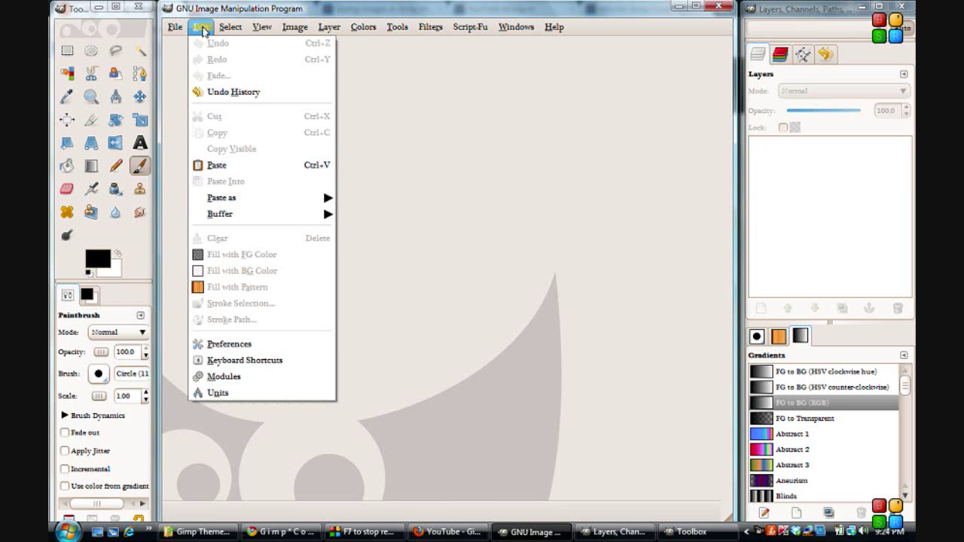
pyautogui.click(248, 347)
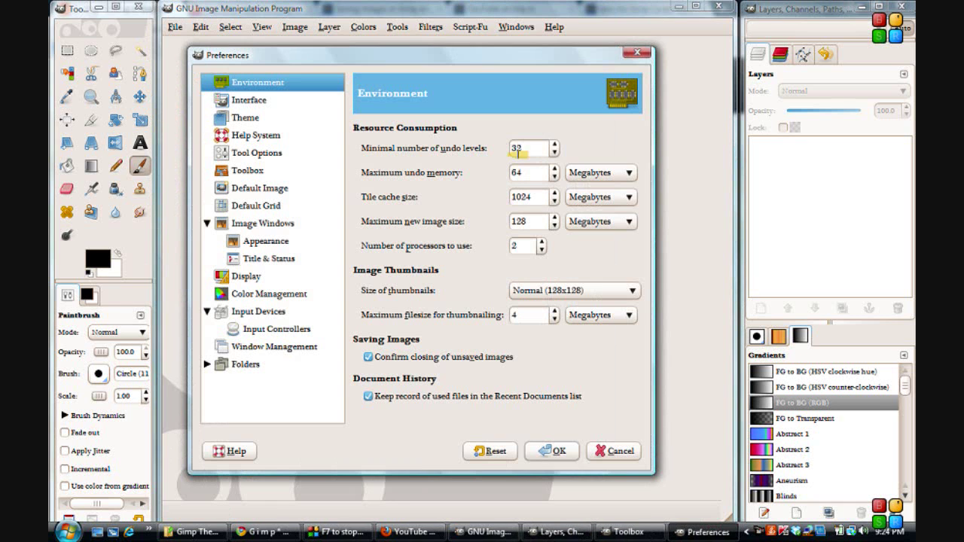
pyautogui.click(277, 349)
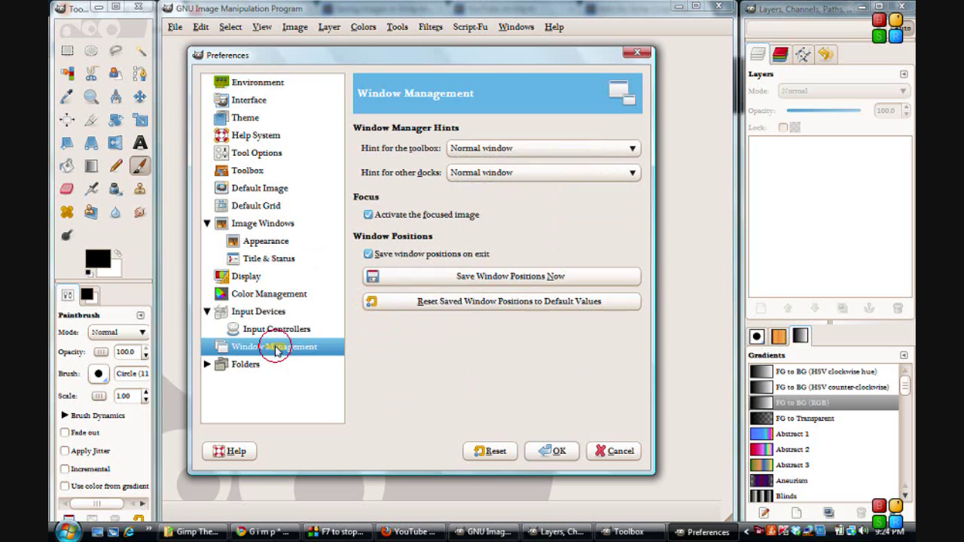
pyautogui.click(633, 148)
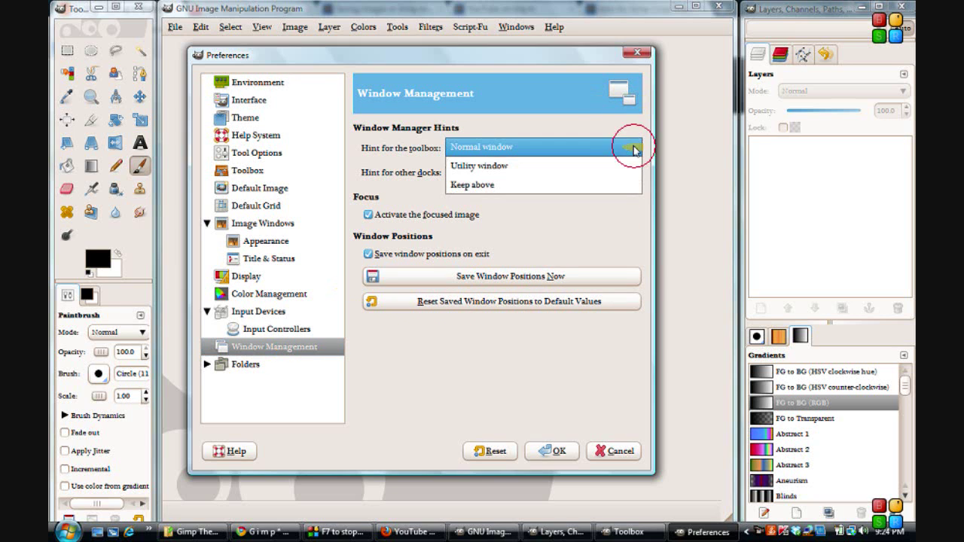
pyautogui.click(536, 166)
pyautogui.click(635, 173)
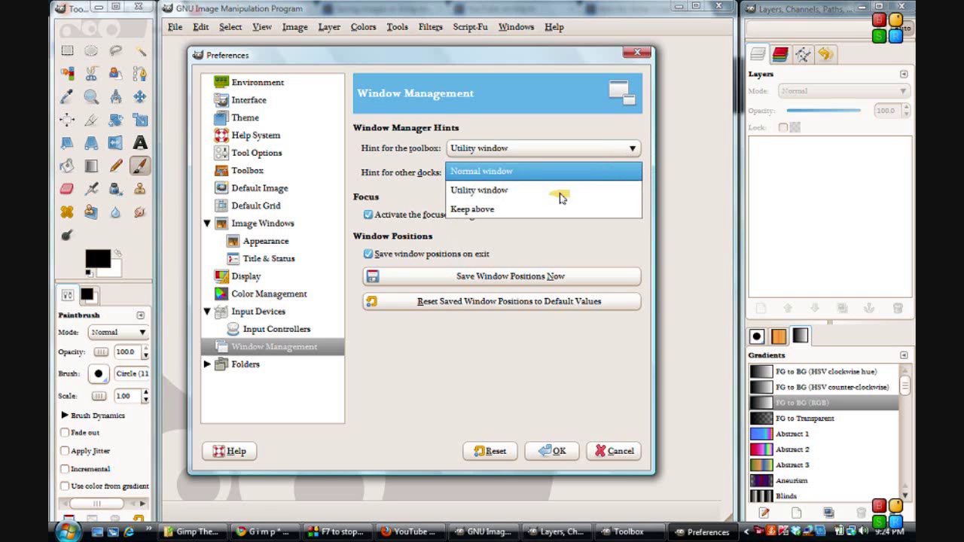
pyautogui.click(522, 191)
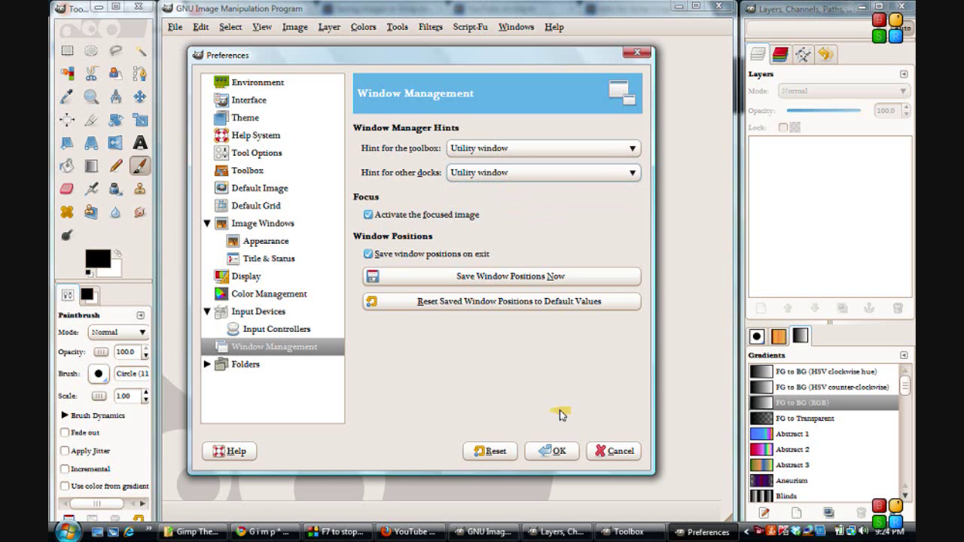
# Accept the window management preferences and acknowledge the restart notice
pyautogui.click(552, 451)
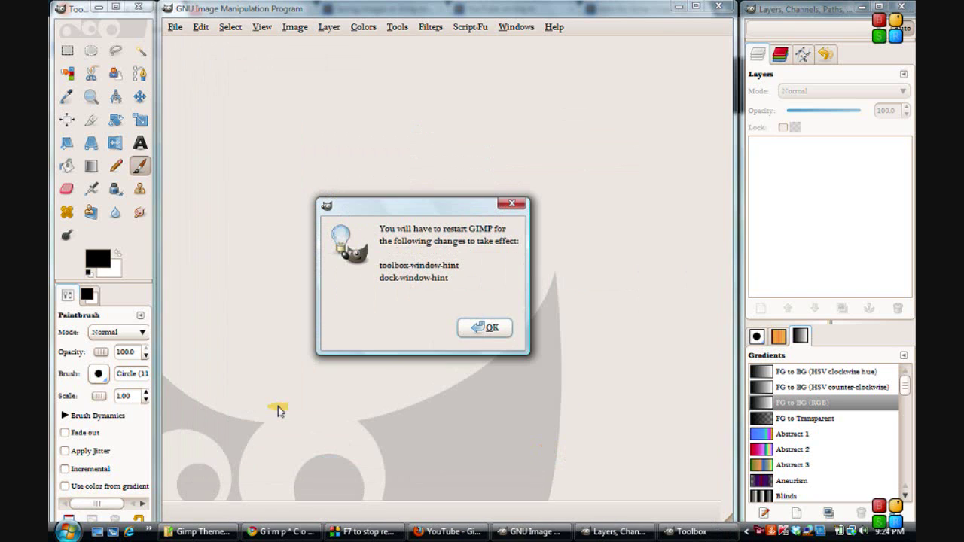
pyautogui.click(485, 330)
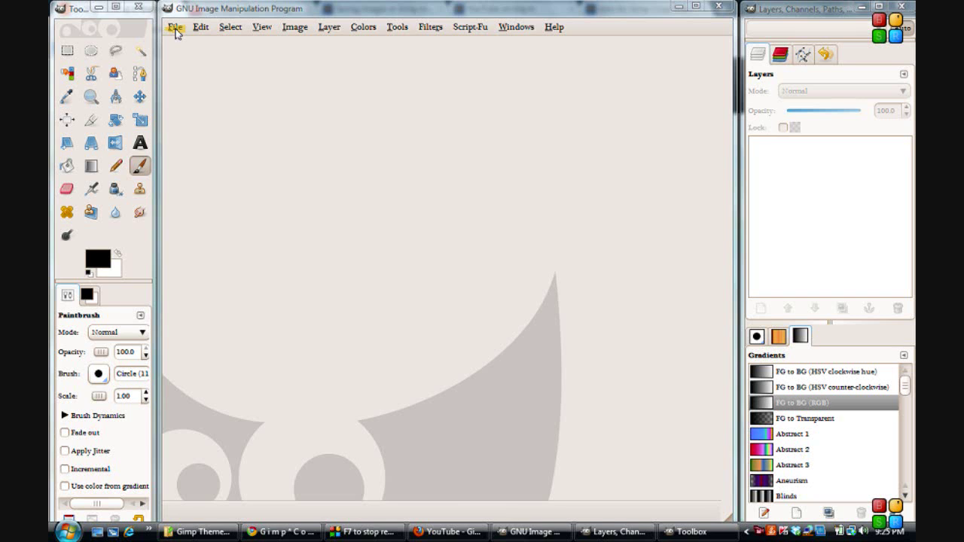
pyautogui.click(203, 29)
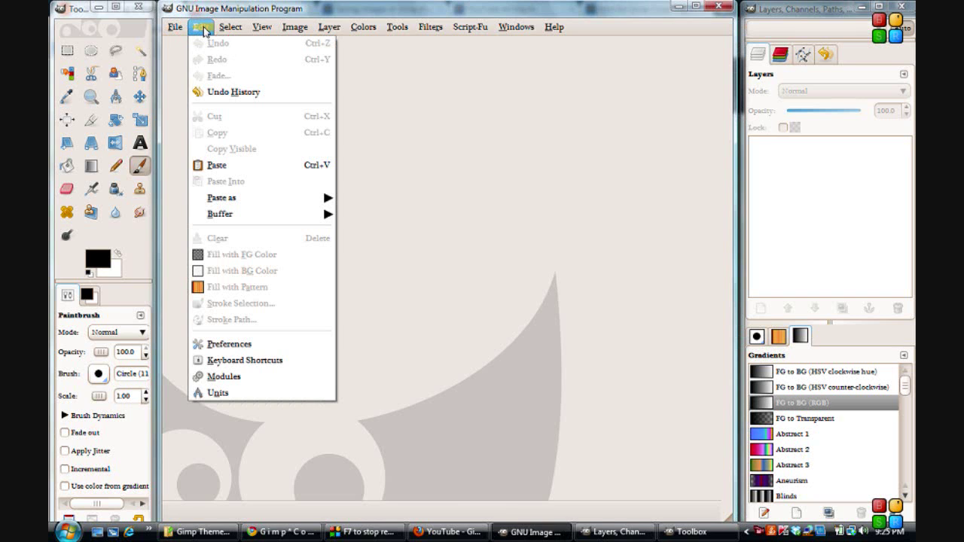
pyautogui.click(220, 345)
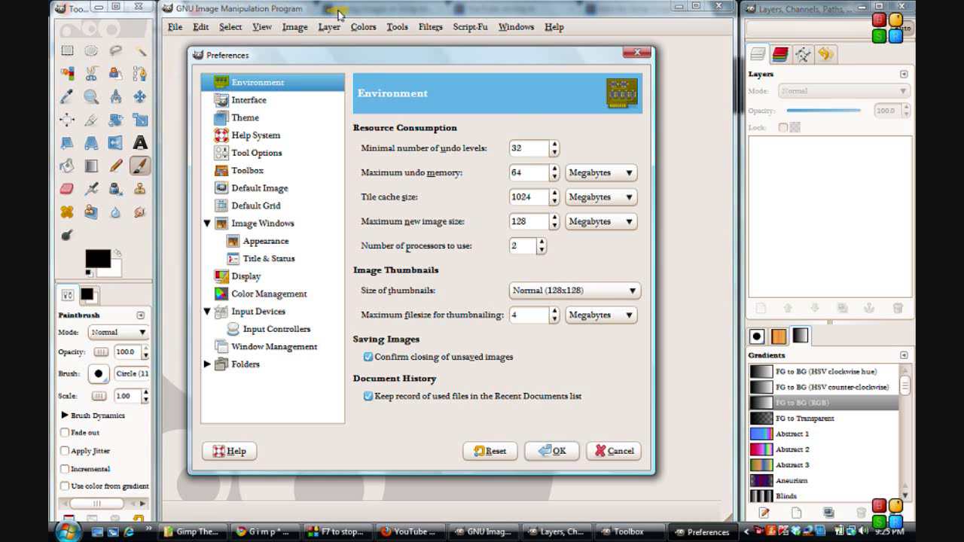
pyautogui.click(550, 453)
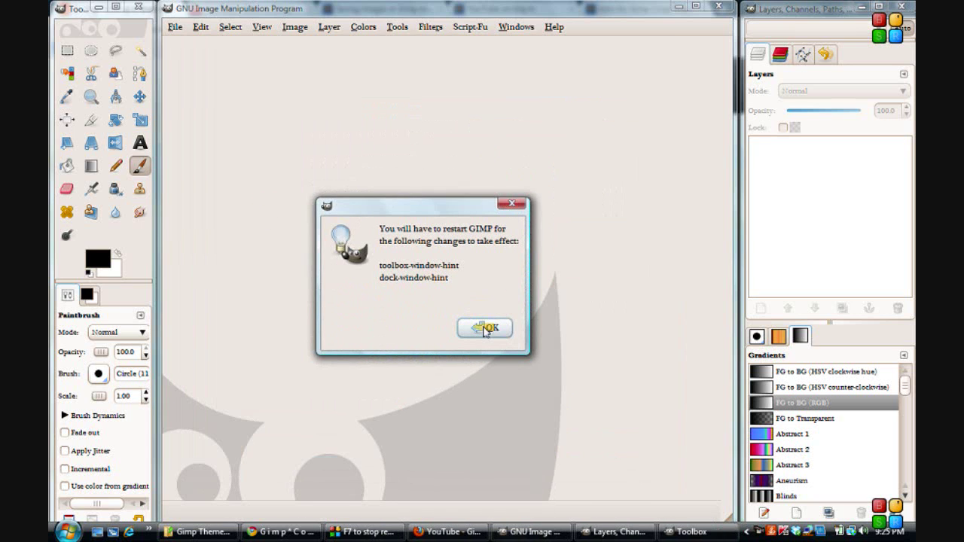
pyautogui.click(485, 328)
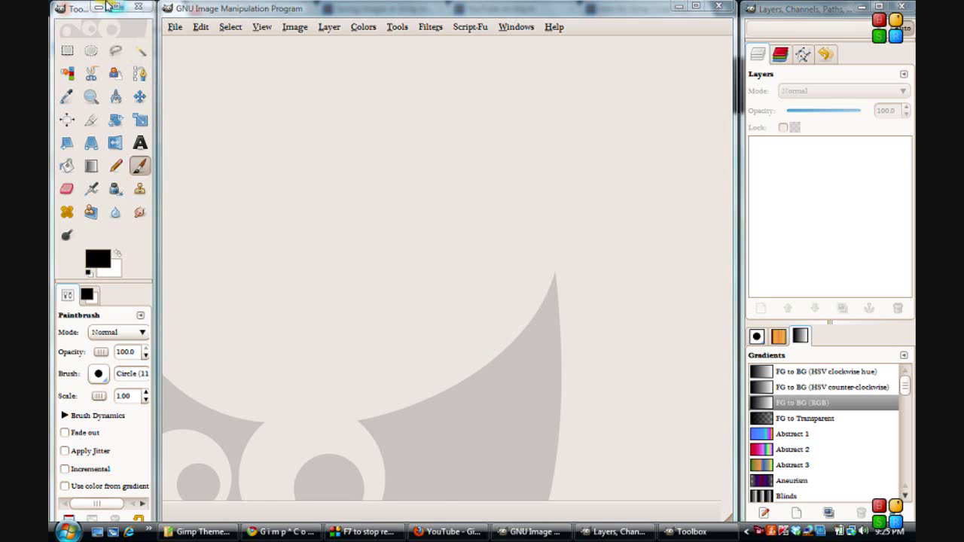
# Narrow the toolbox to three tool columns, narrow the Layers dock, and stretch the image window to fill the gaps between them
pyautogui.click(80, 10)
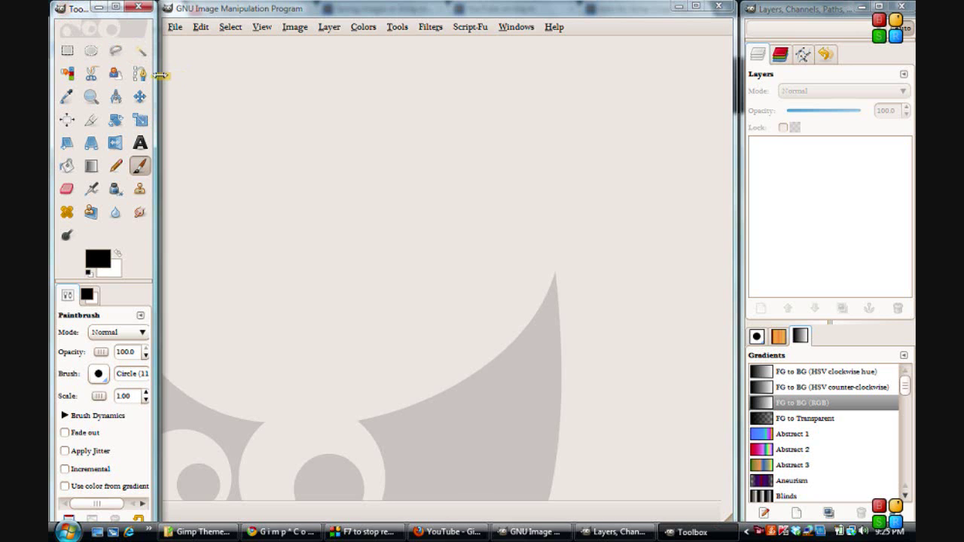
pyautogui.moveTo(156, 76); pyautogui.dragTo(136, 78)
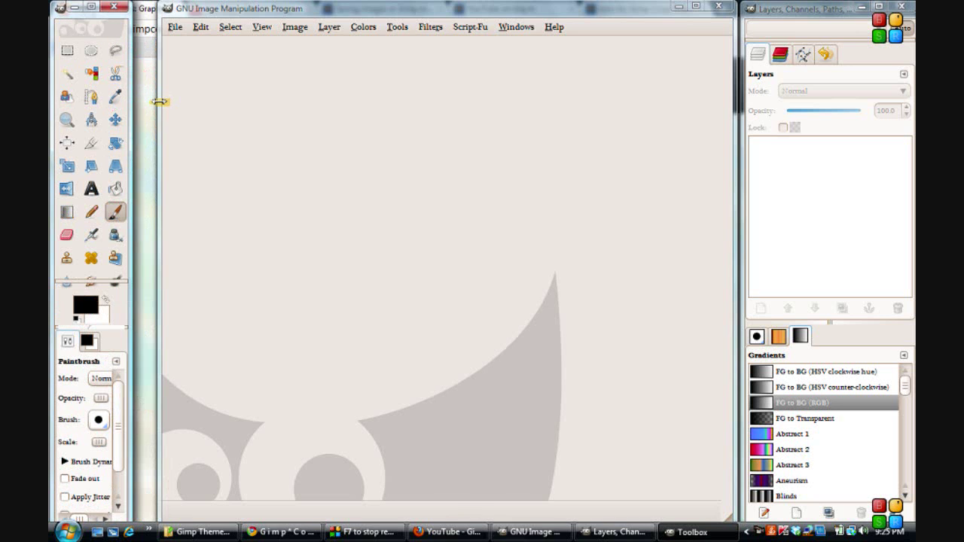
pyautogui.moveTo(159, 102); pyautogui.dragTo(136, 105)
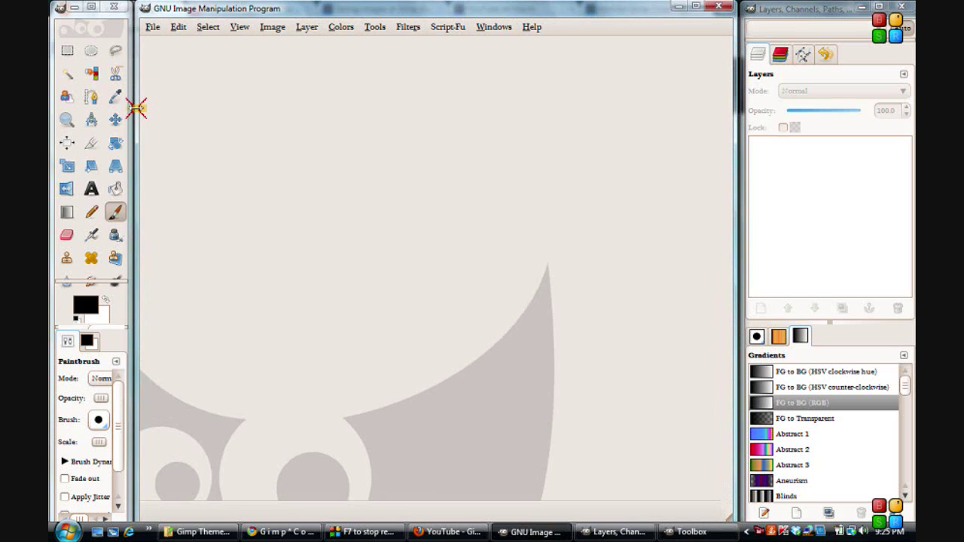
pyautogui.click(788, 10)
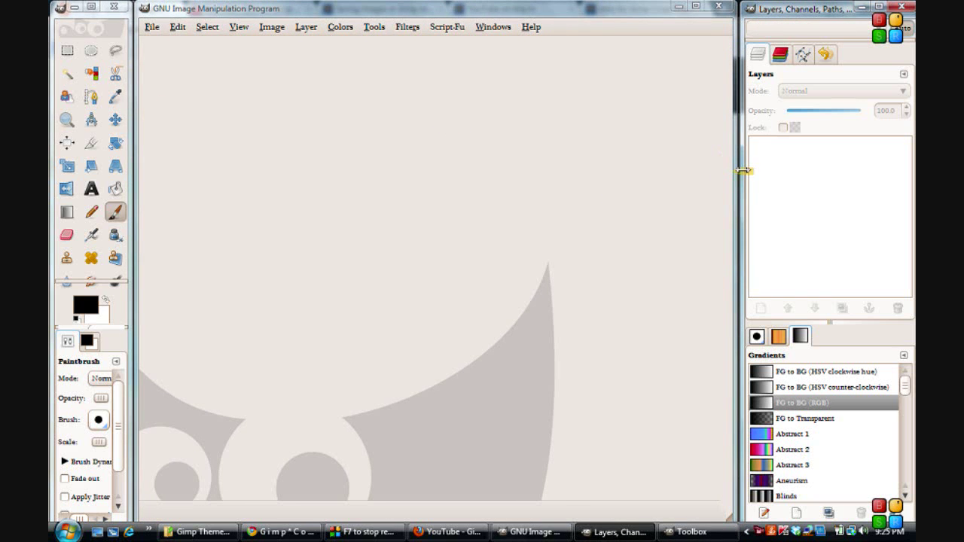
pyautogui.moveTo(742, 171); pyautogui.dragTo(791, 171)
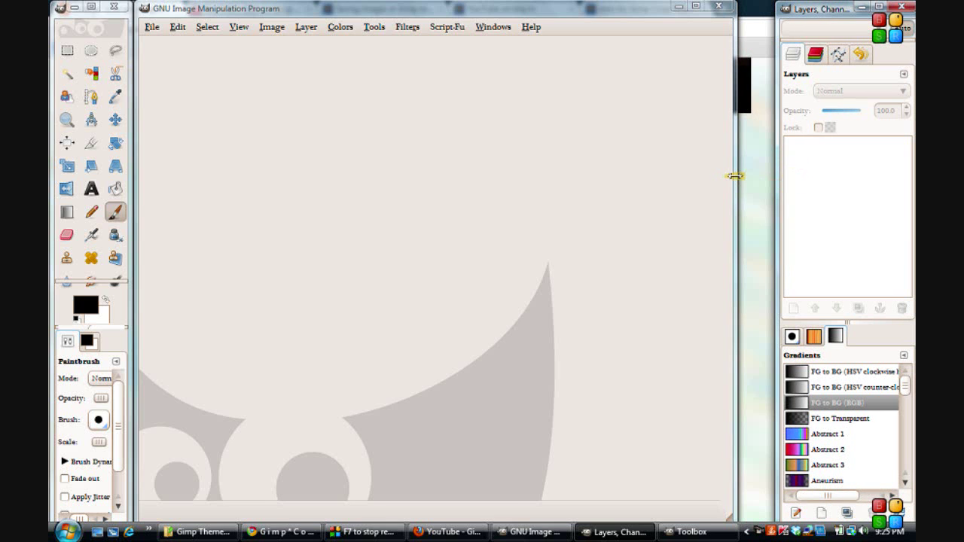
pyautogui.moveTo(736, 175); pyautogui.dragTo(771, 175)
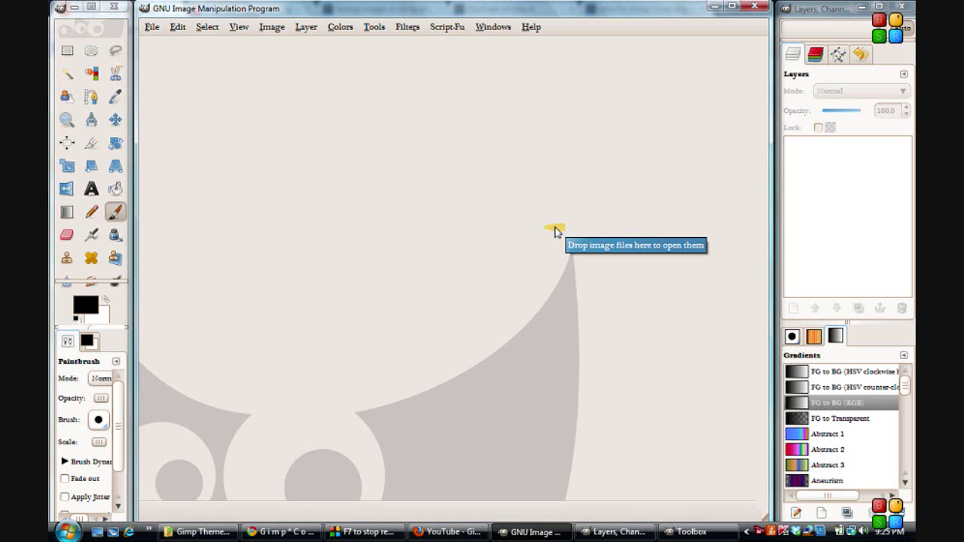
# Save the current window positions in the Window Management preferences, with saving positions on exit enabled, and accept the preferences
pyautogui.click(177, 28)
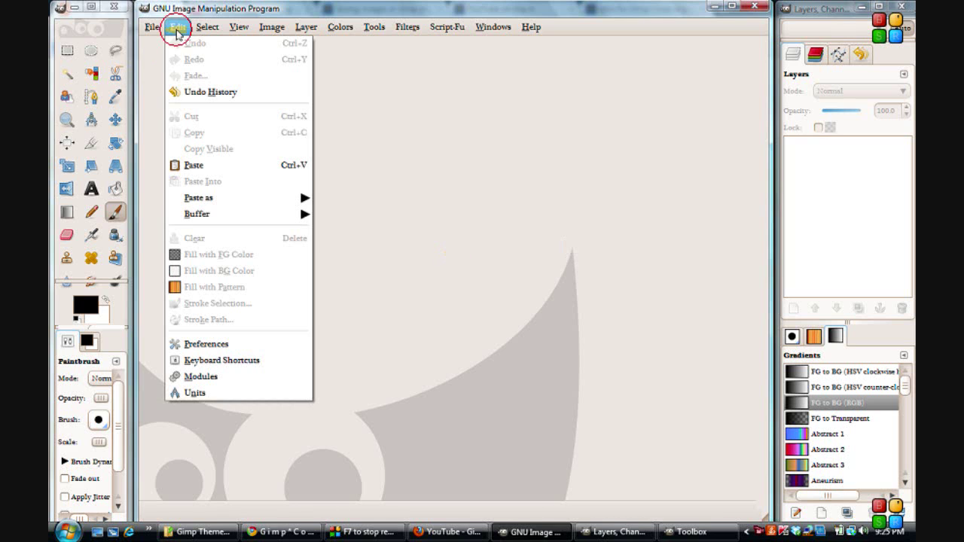
pyautogui.click(197, 343)
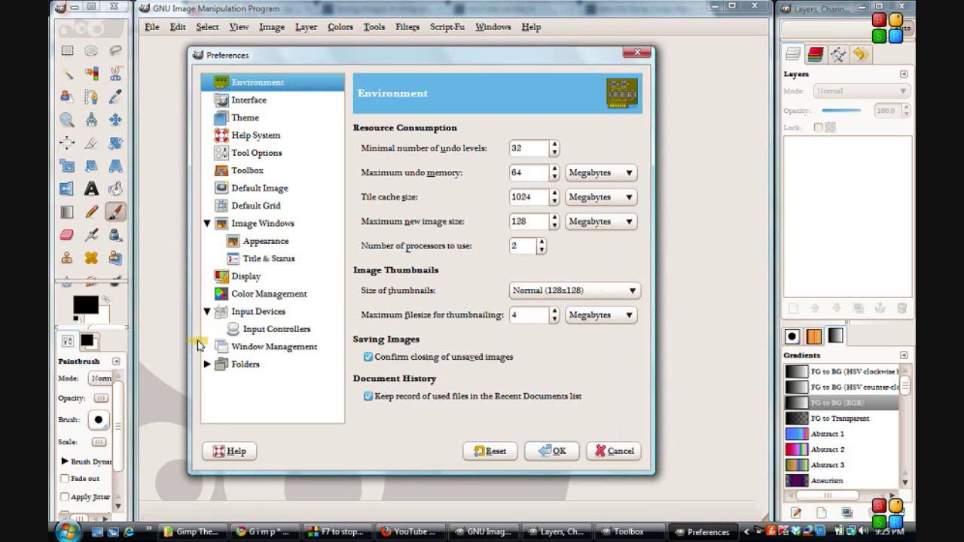
pyautogui.click(259, 353)
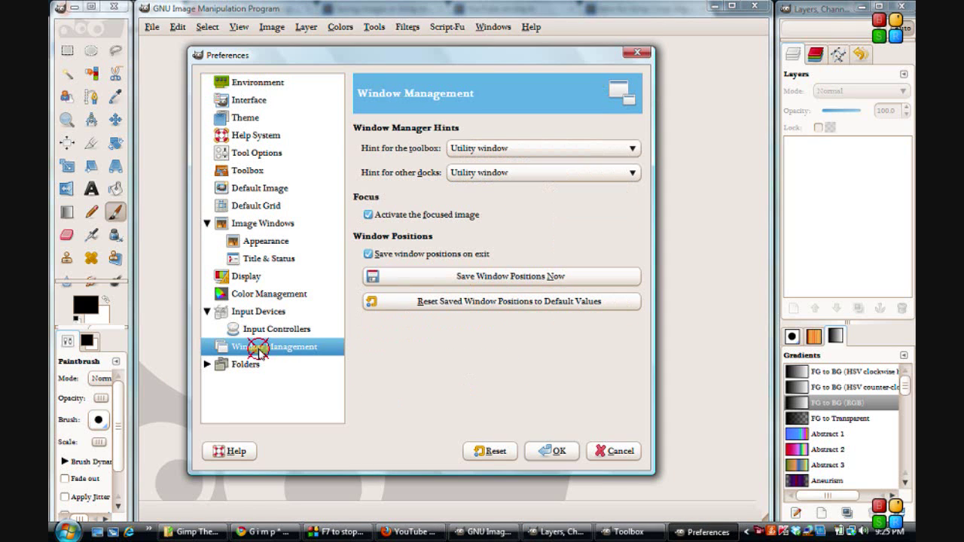
pyautogui.click(408, 280)
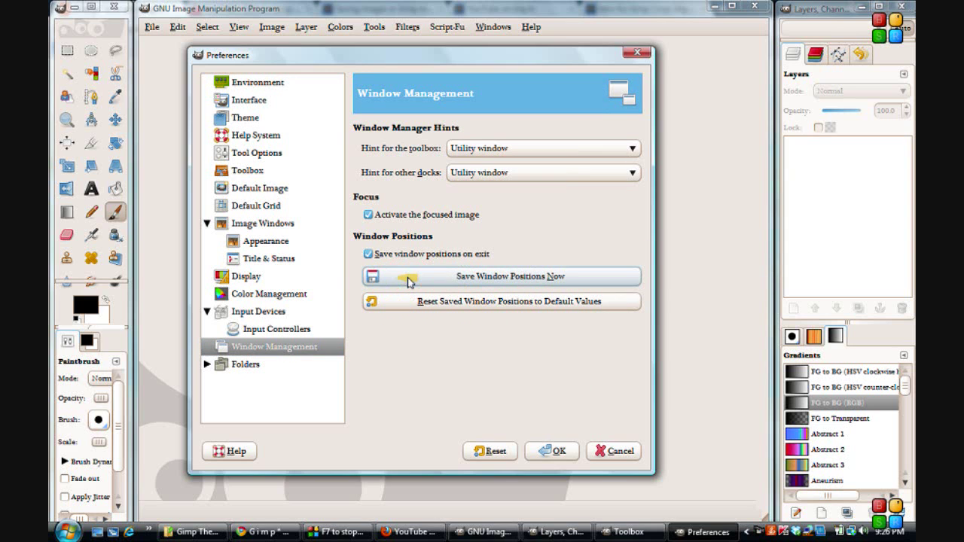
pyautogui.click(370, 255)
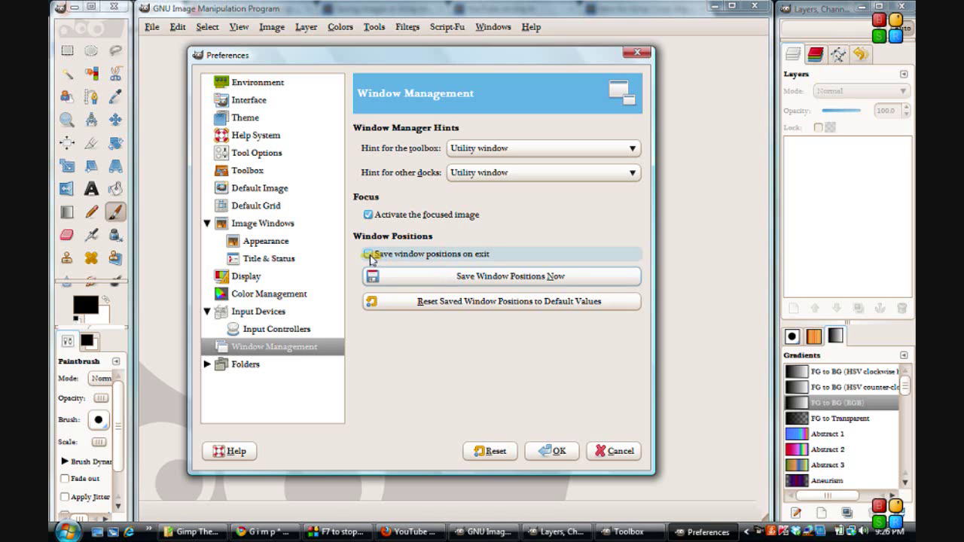
pyautogui.click(370, 254)
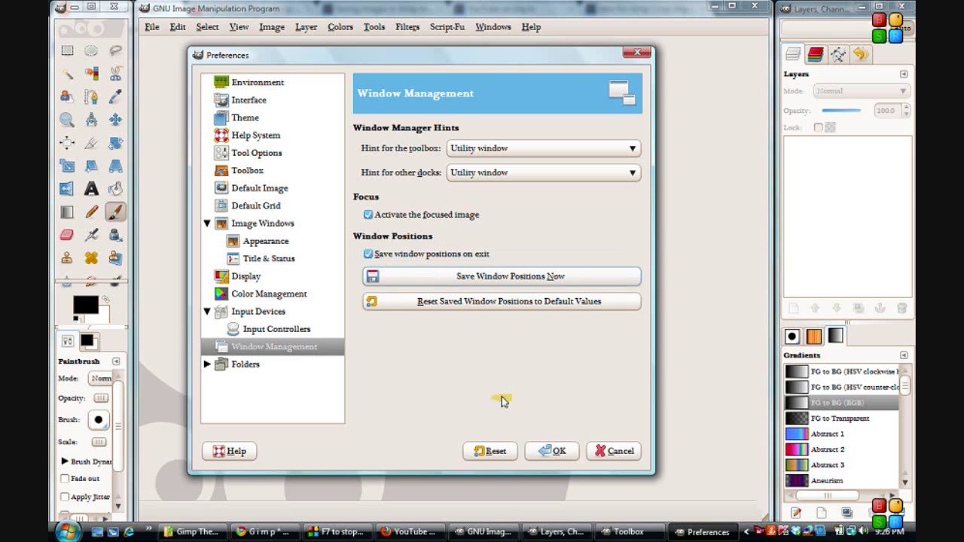
pyautogui.click(553, 452)
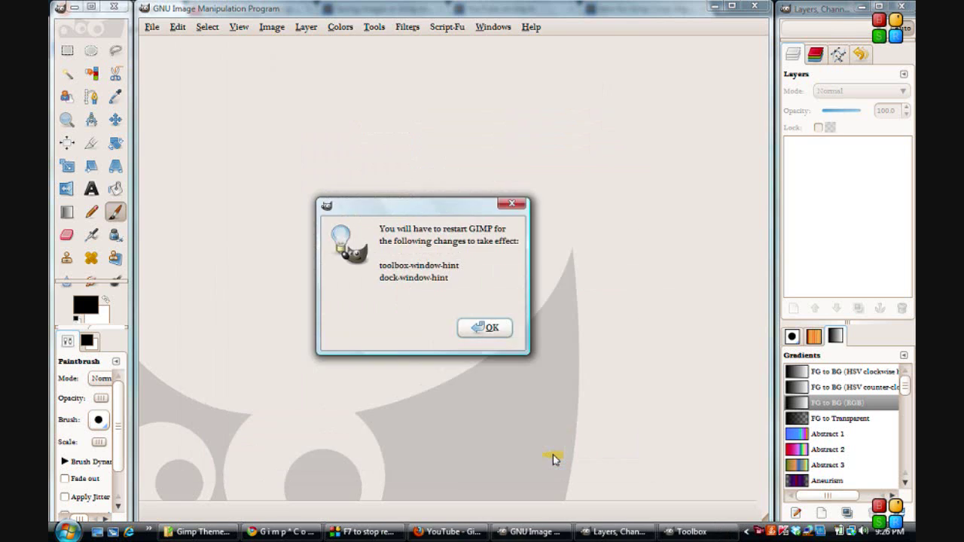
pyautogui.click(489, 327)
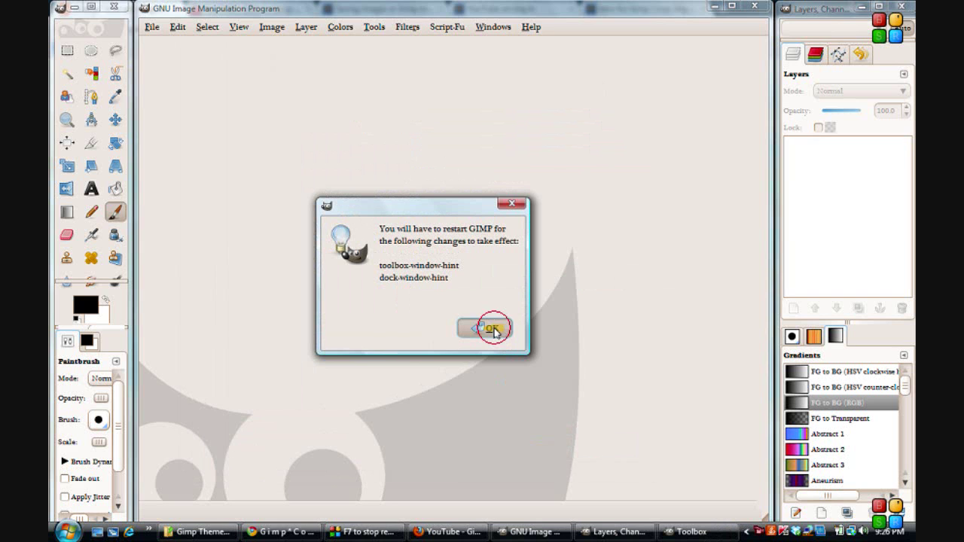
# Quit GIMP by closing the toolbox, and start GIMP 2 again
pyautogui.click(114, 6)
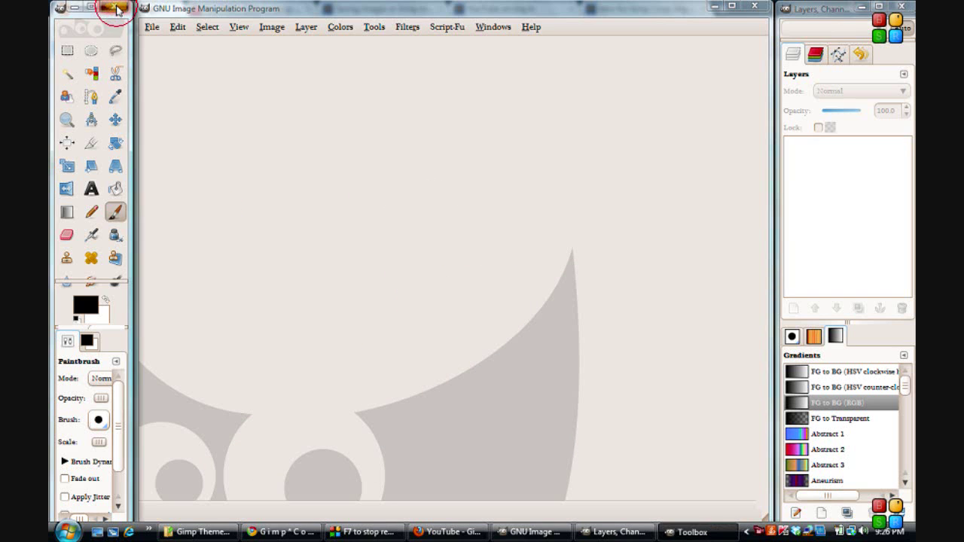
pyautogui.click(61, 533)
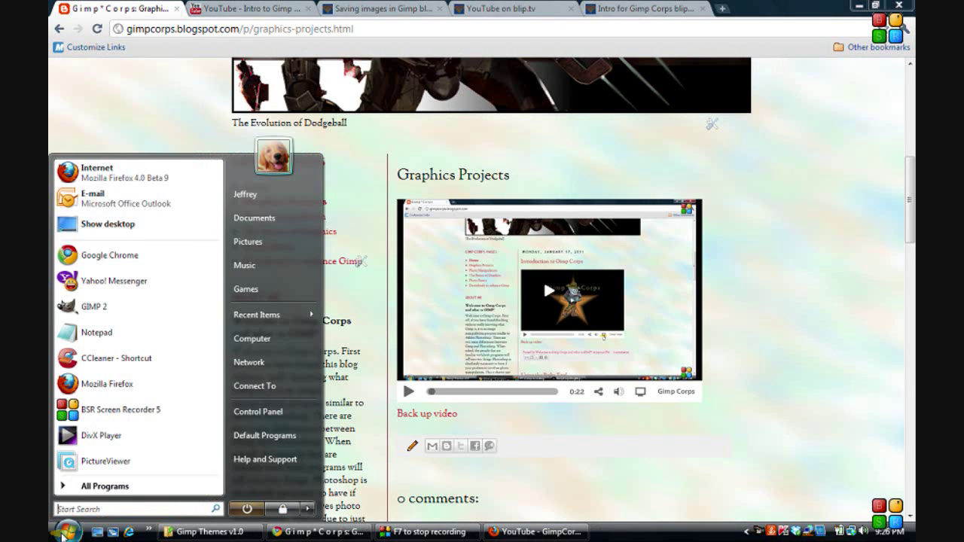
pyautogui.click(109, 308)
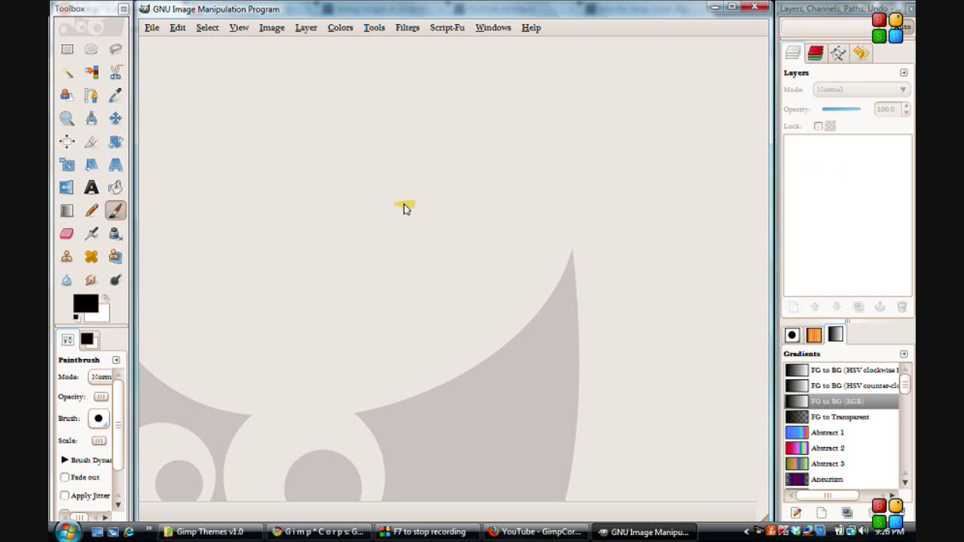
# With the Preferences dialog open, widen the toolbox to four tool columns and the Layers dock over the image window, and close the dialog
pyautogui.click(177, 29)
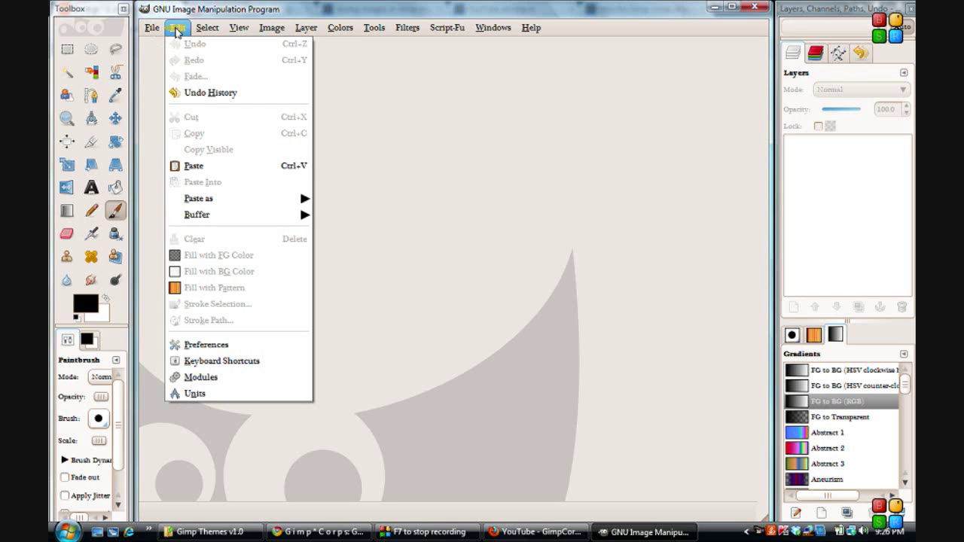
pyautogui.click(211, 346)
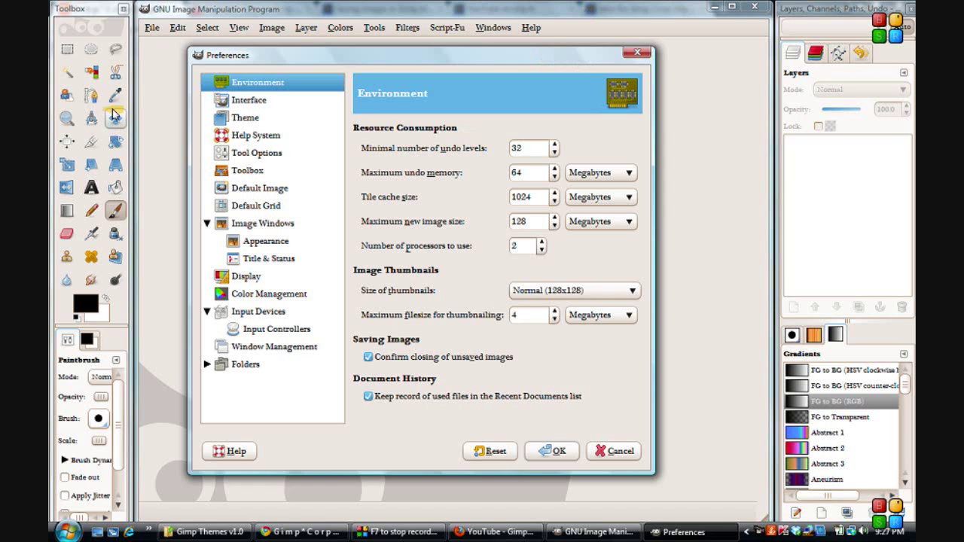
pyautogui.click(70, 11)
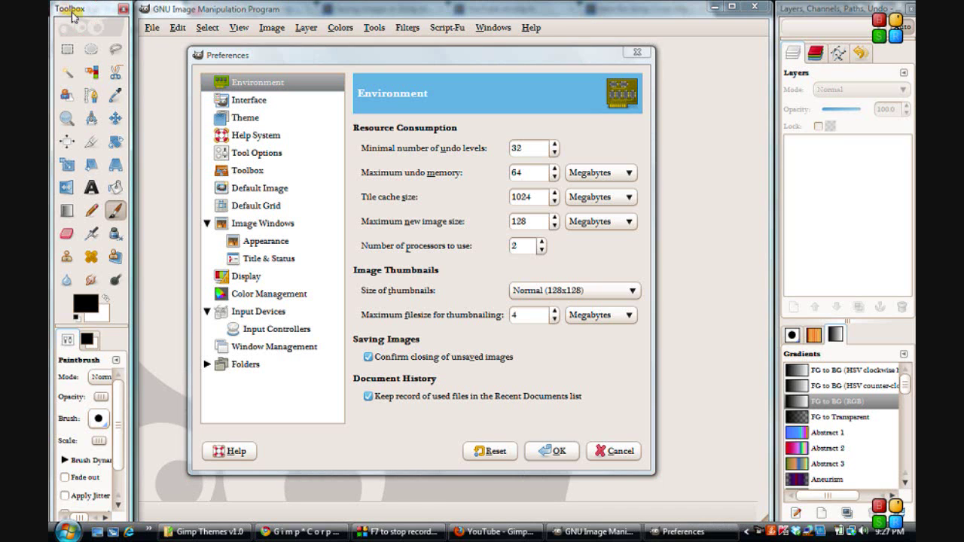
pyautogui.click(133, 110)
pyautogui.moveTo(134, 110); pyautogui.dragTo(156, 113)
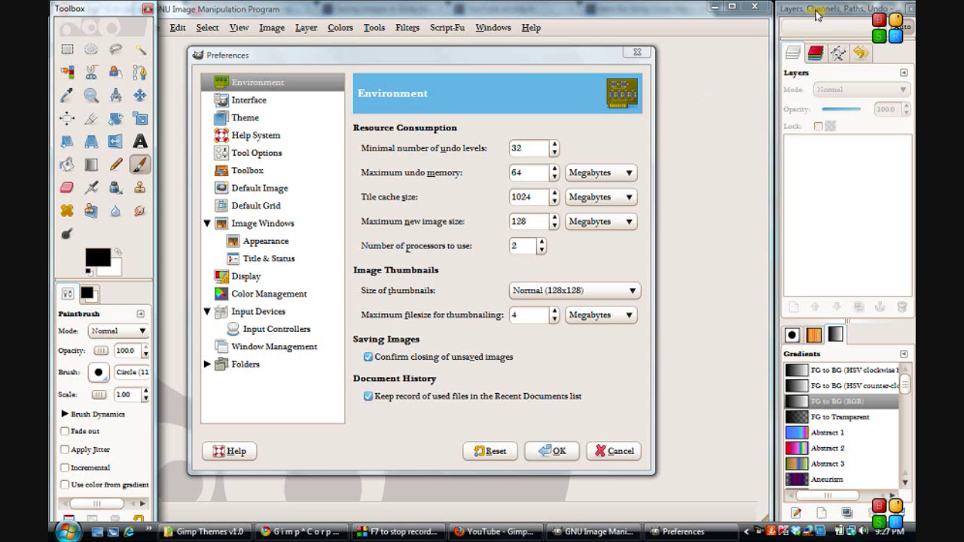
pyautogui.click(808, 17)
pyautogui.moveTo(777, 166); pyautogui.dragTo(744, 169)
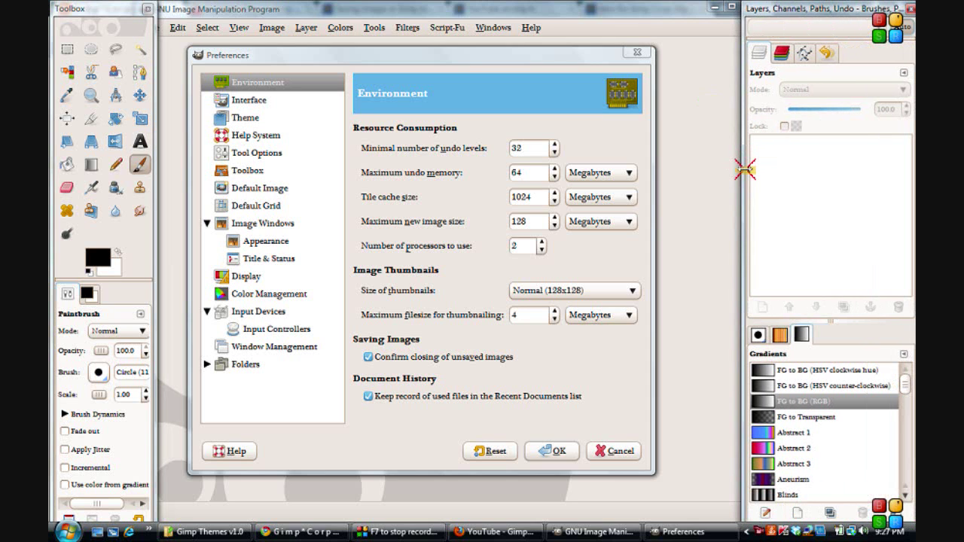
pyautogui.click(635, 55)
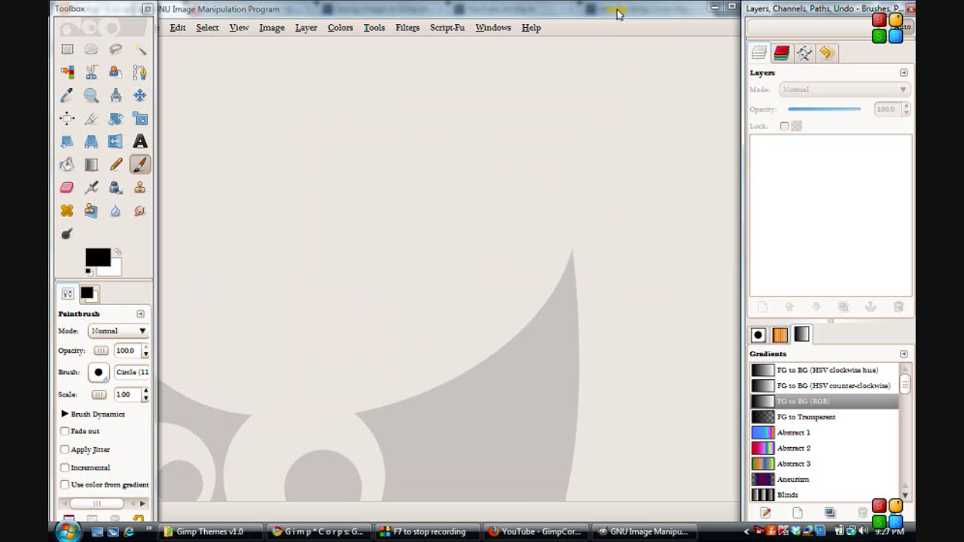
# Hide the toolbox and docks and shift the image window slightly
pyautogui.moveTo(616, 14)
pyautogui.mouseDown()
pyautogui.moveTo(633, 12)
pyautogui.moveTo(587, 21)
pyautogui.moveTo(631, 8)
pyautogui.moveTo(622, 9)
pyautogui.mouseUp()
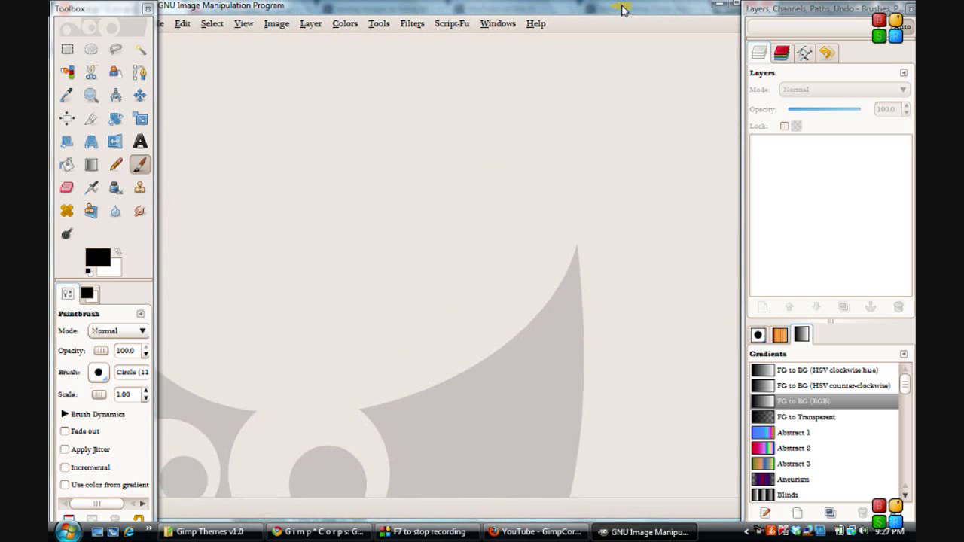
pyautogui.press('Tab')
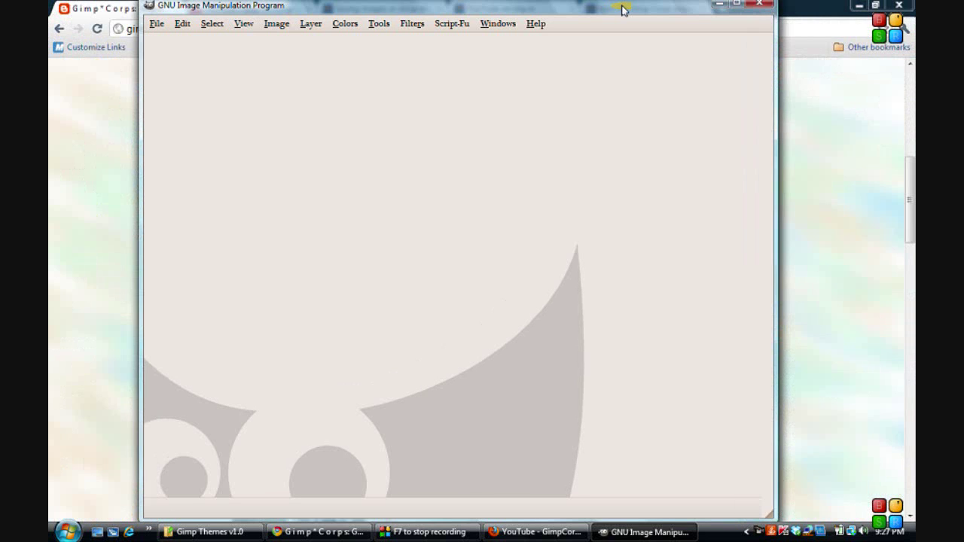
pyautogui.moveTo(622, 9)
pyautogui.mouseDown()
pyautogui.moveTo(493, 53)
pyautogui.moveTo(648, 9)
pyautogui.moveTo(639, 13)
pyautogui.mouseUp()
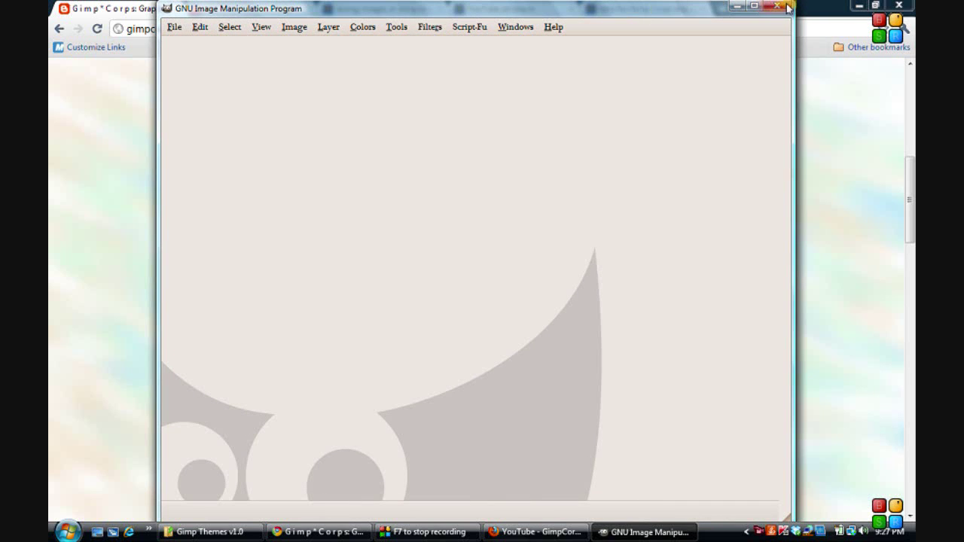
# Maximise the image window and show the toolbox and docks over it, choosing the Flip tool
pyautogui.click(754, 6)
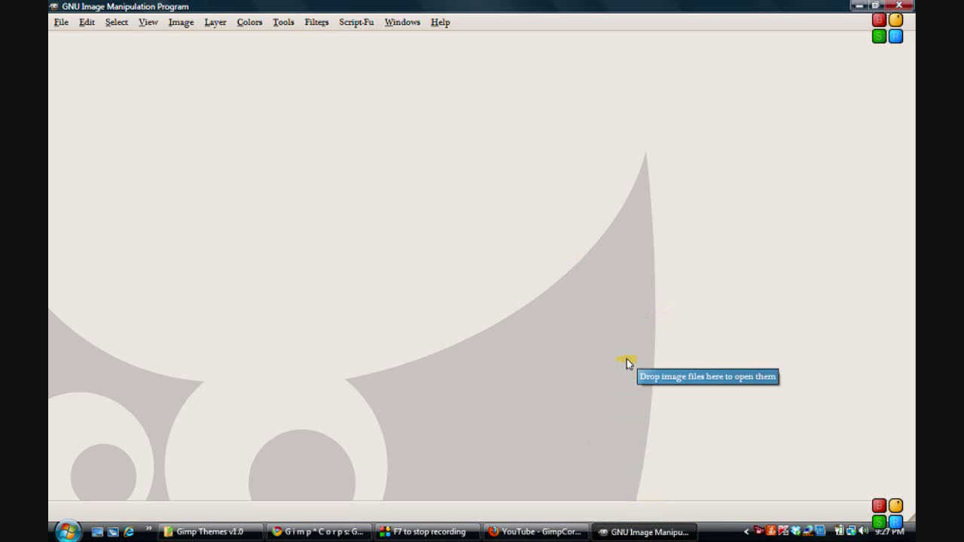
pyautogui.press('Tab')
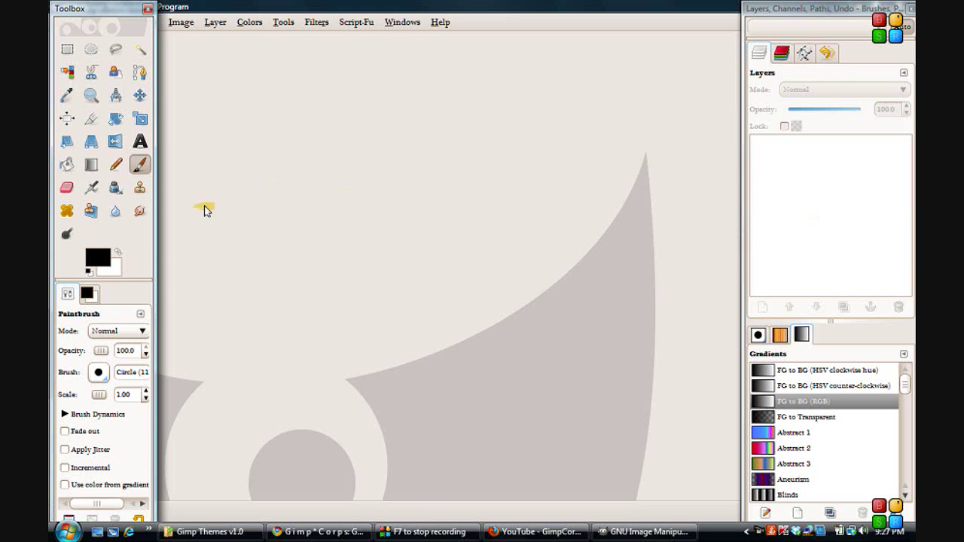
pyautogui.click(110, 140)
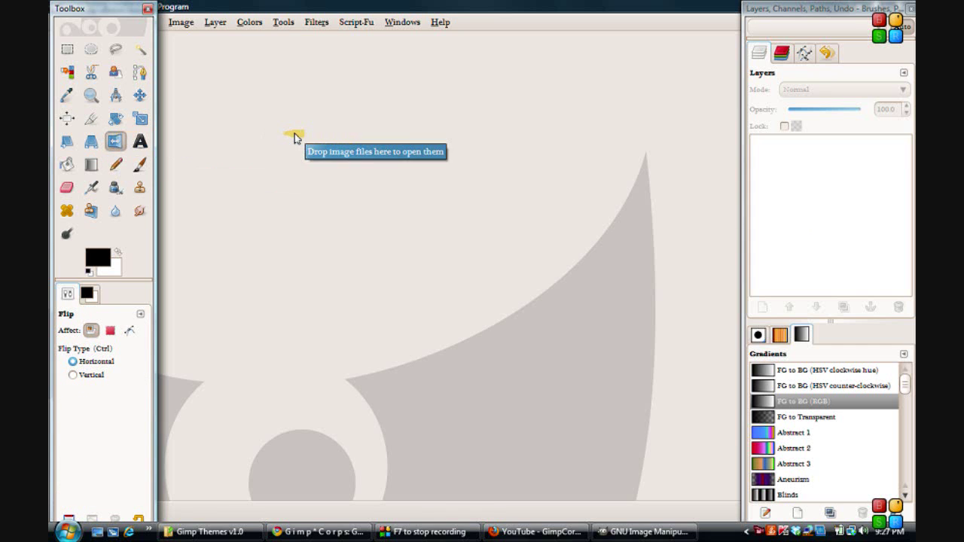
# Hide the toolbox and docks and bring them back over the maximised image window
pyautogui.press('Tab')
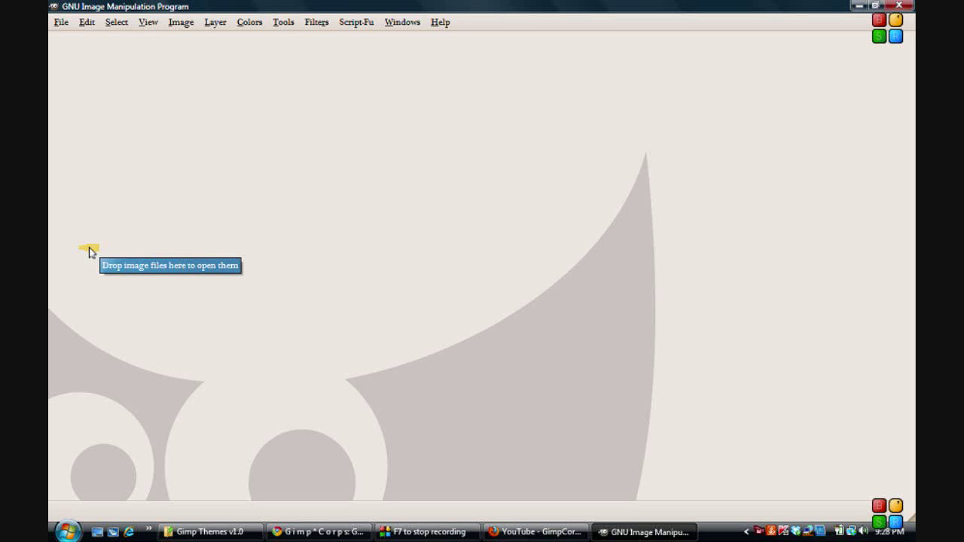
pyautogui.press('Tab')
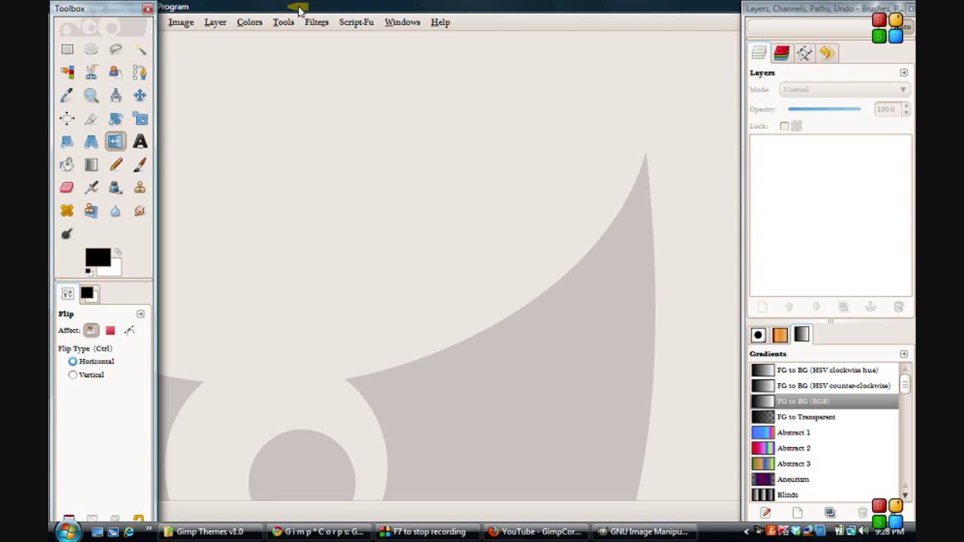
# Restore the image window from its maximised size, narrow it and fit it between the toolbox and the Layers dock
pyautogui.doubleClick(449, 9)
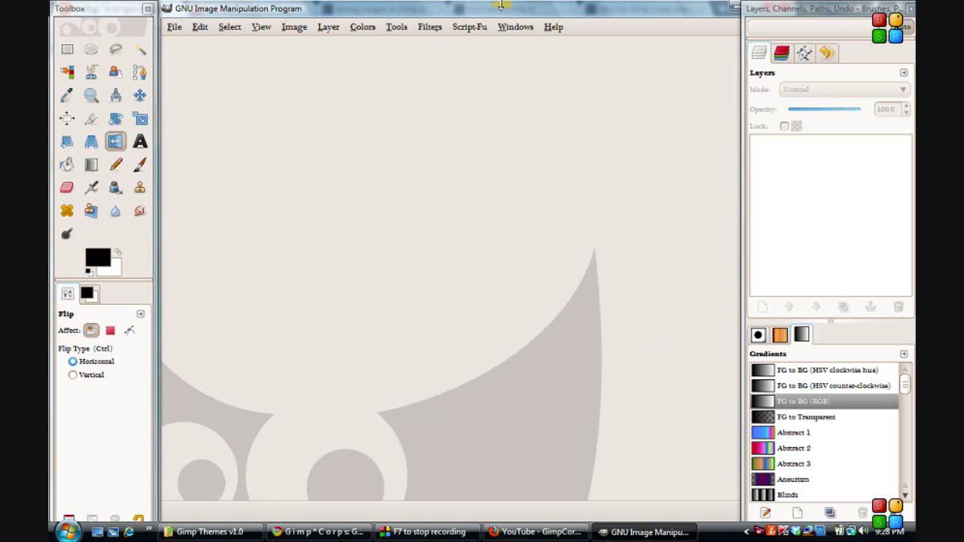
pyautogui.moveTo(517, 9)
pyautogui.mouseDown()
pyautogui.moveTo(531, 11)
pyautogui.moveTo(500, 9)
pyautogui.moveTo(513, 10)
pyautogui.mouseUp()
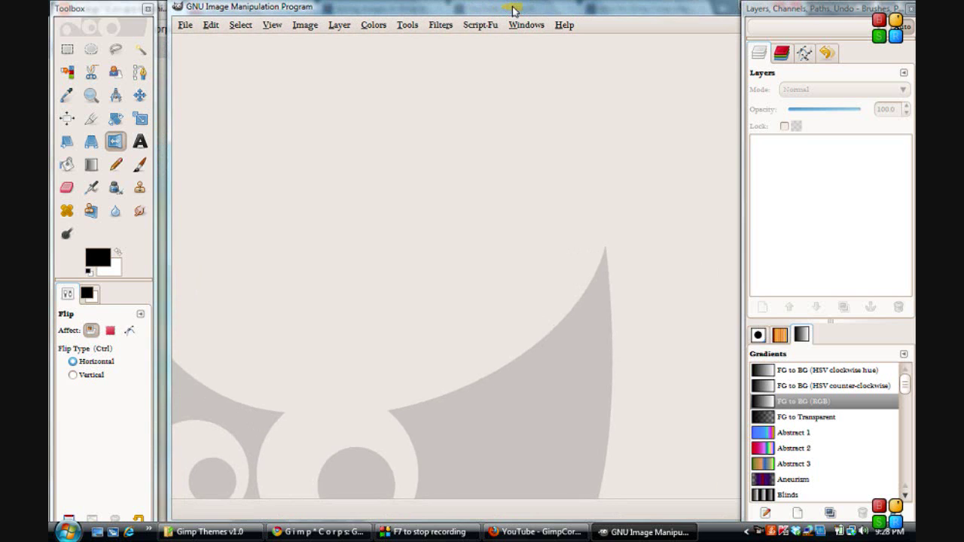
pyautogui.click(173, 163)
pyautogui.moveTo(173, 163); pyautogui.dragTo(226, 161)
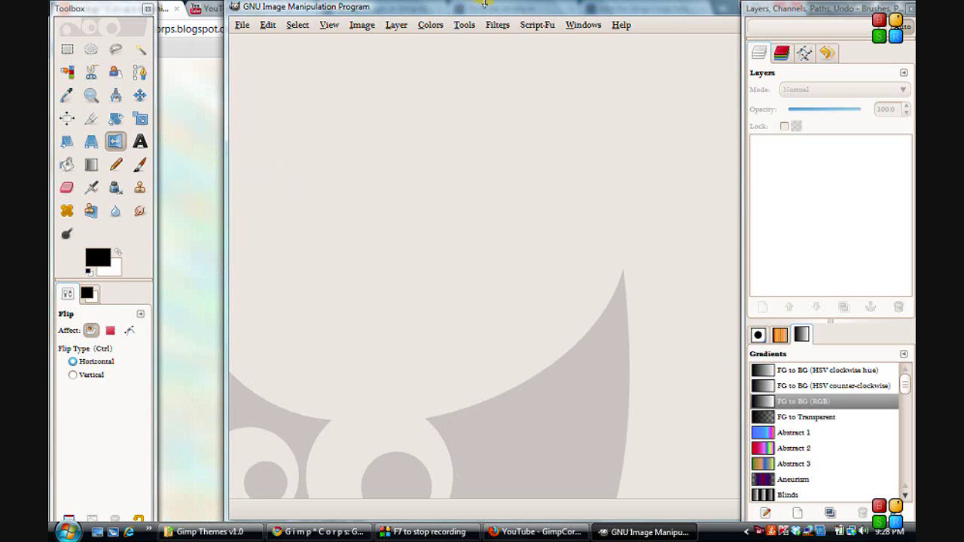
pyautogui.moveTo(482, 9); pyautogui.dragTo(421, 11)
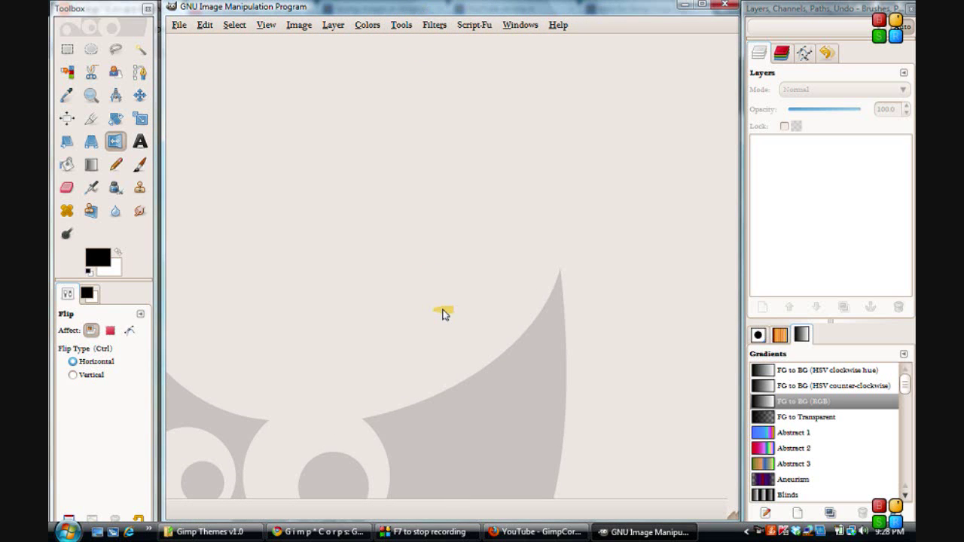